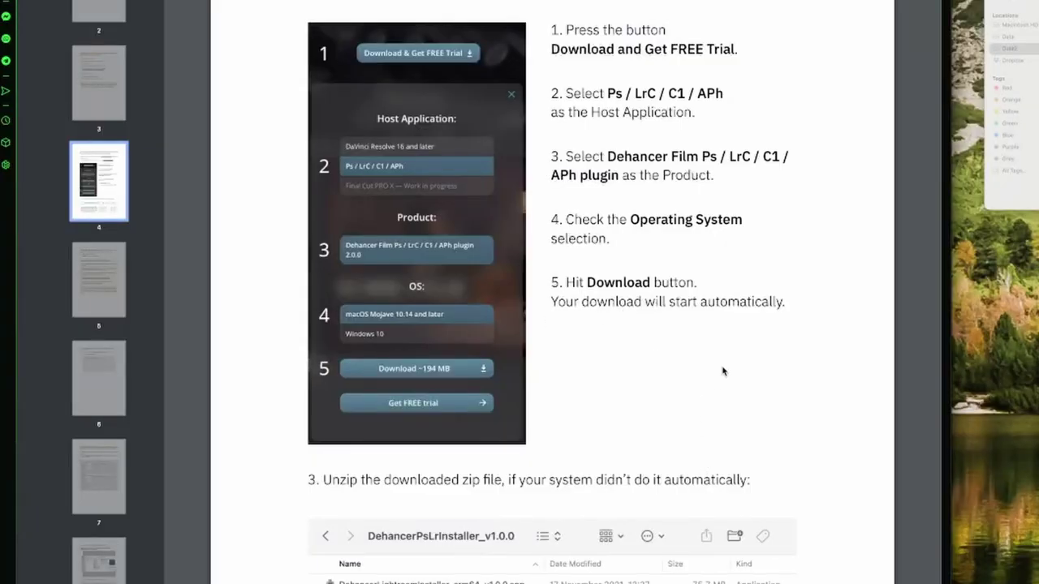
# - Read the setup guide's download instructions, run DehancerLightroomInstaller_arm64_v2_4_0.app and complete its setup wizard
pyautogui.scroll(3, 704, 367)
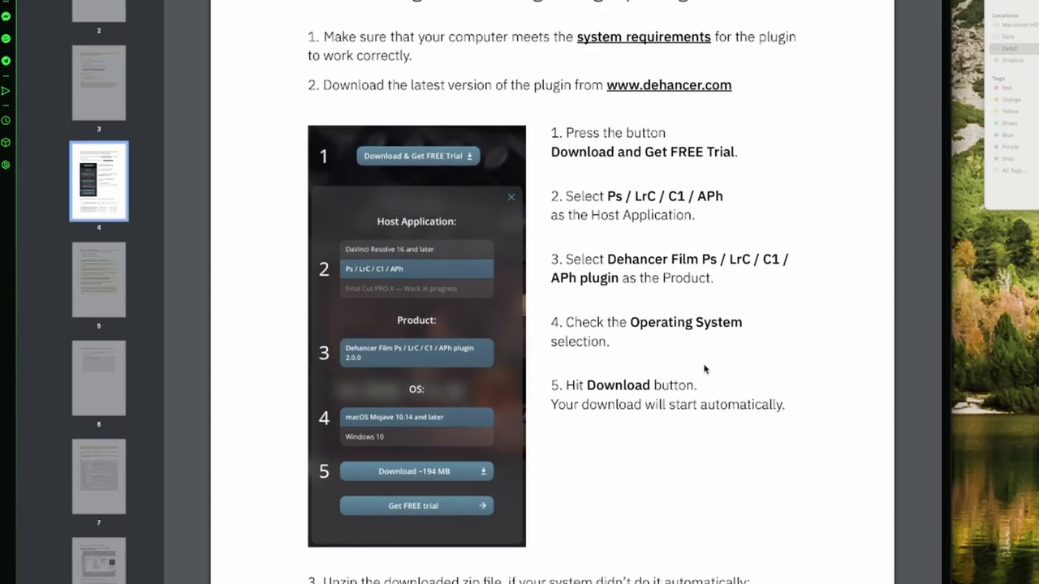
pyautogui.scroll(20, 704, 369)
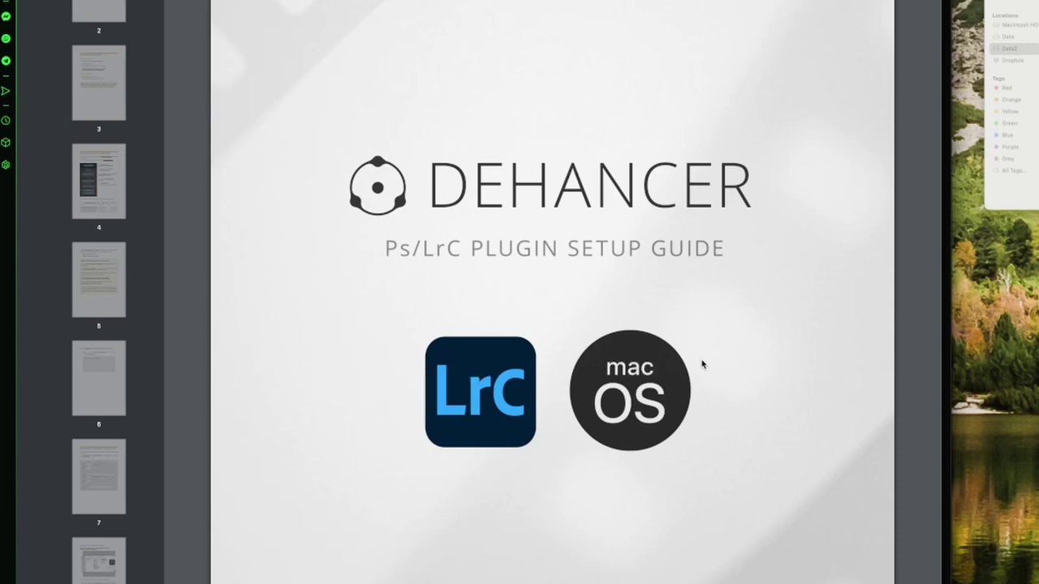
pyautogui.scroll(-20, 703, 364)
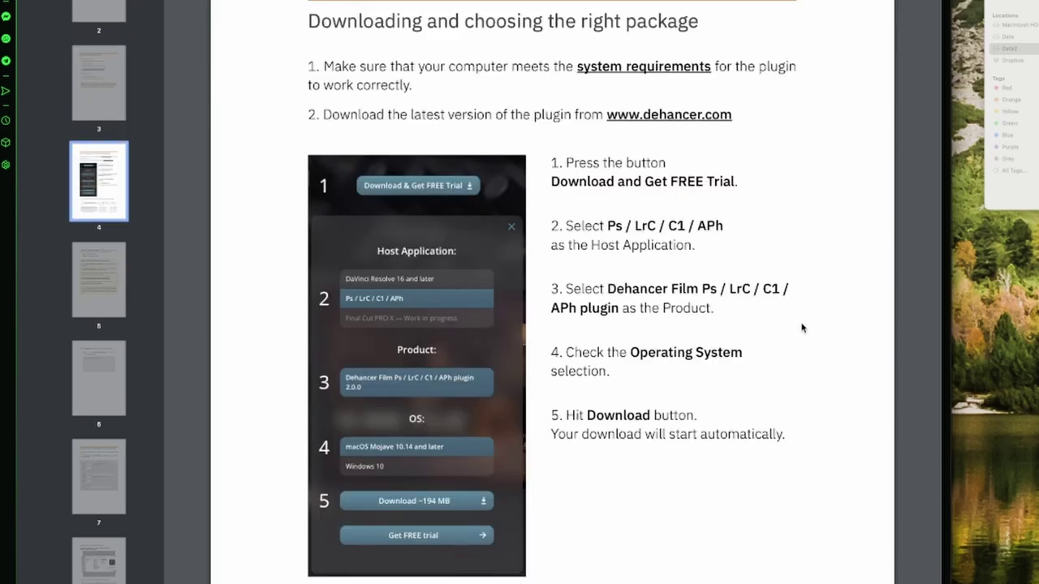
pyautogui.scroll(-10, 802, 328)
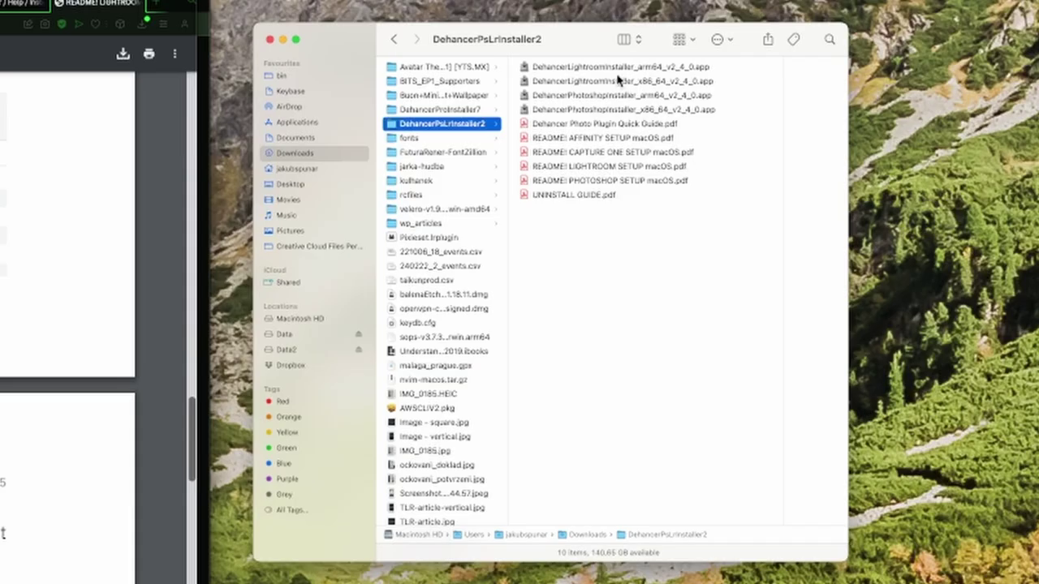
pyautogui.click(614, 68)
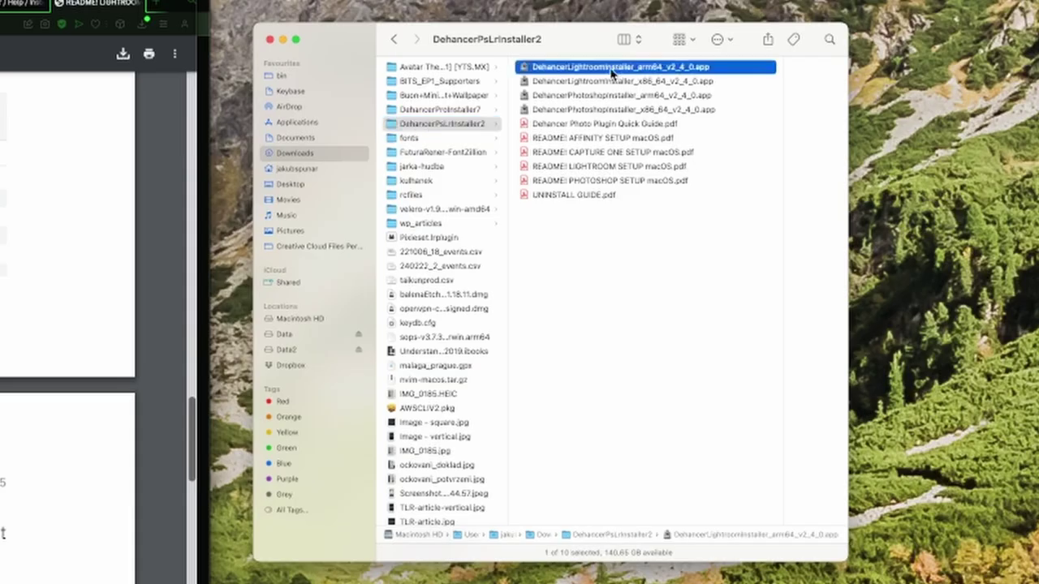
pyautogui.doubleClick(540, 71)
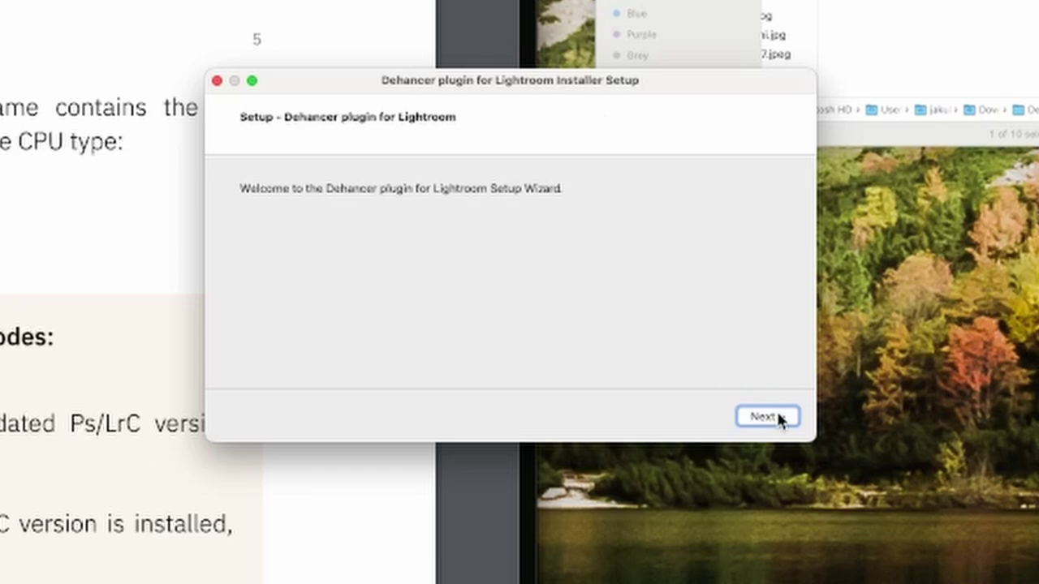
pyautogui.click(778, 417)
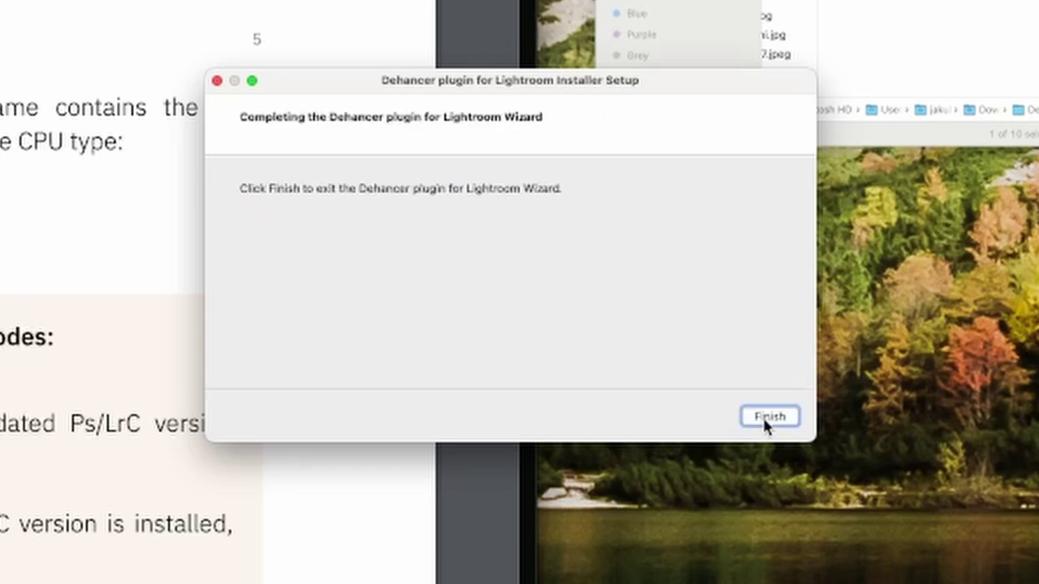
pyautogui.click(767, 418)
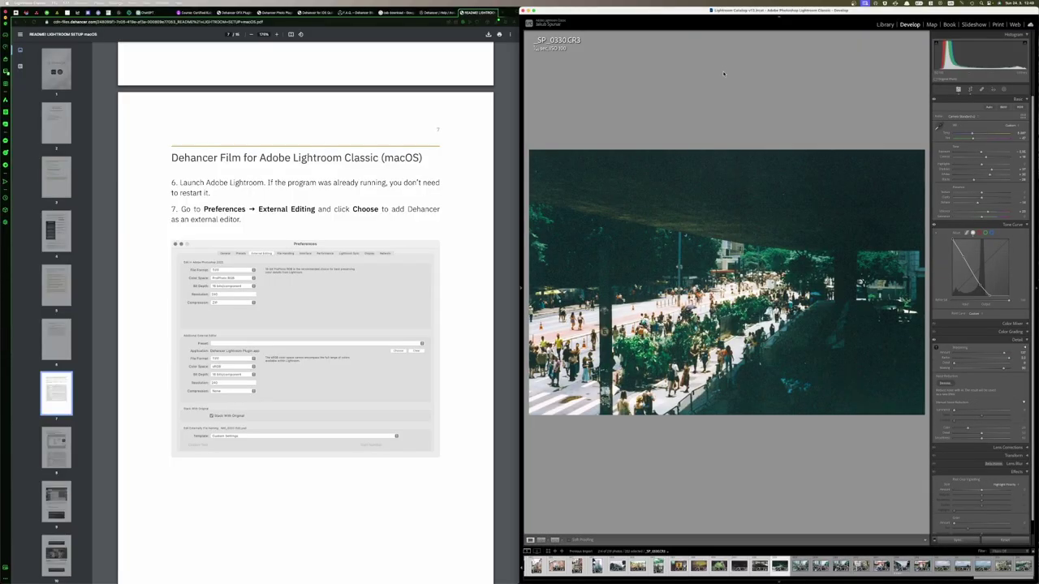
# - In Lightroom Classic's preferences, choose Dehancer Lightroom Plugin.app from the Dehancer Lightroom Plugin folder as the additional external editor
pyautogui.press('super+comma')
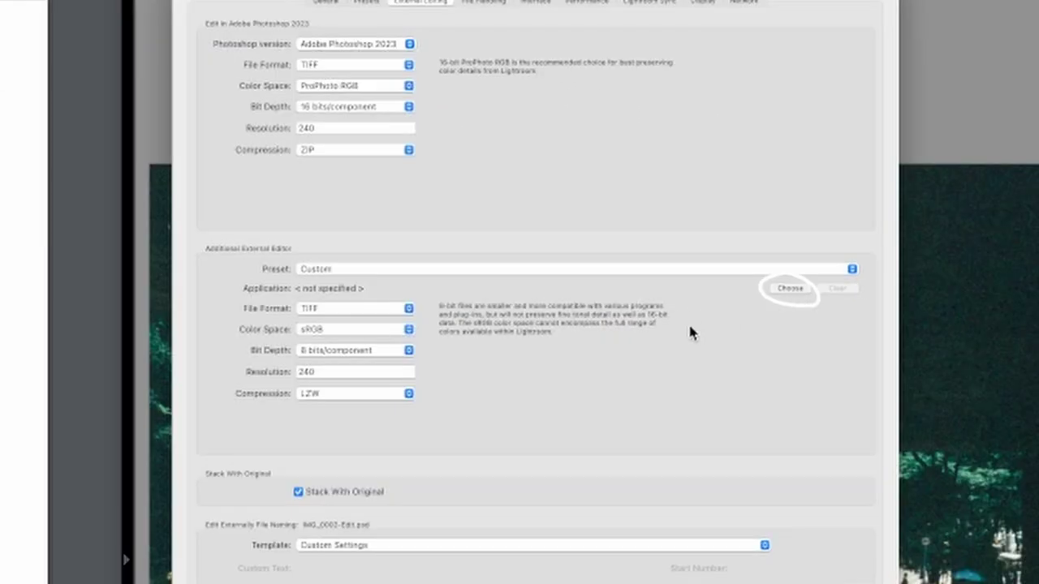
pyautogui.click(790, 288)
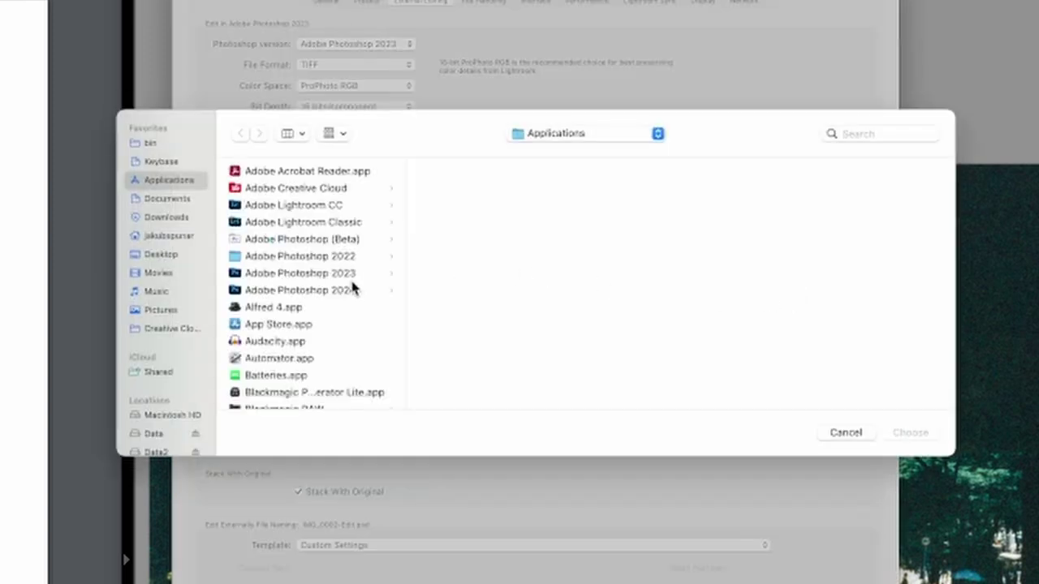
pyautogui.click(286, 243)
pyautogui.press('Right')
pyautogui.press('Down')
pyautogui.press('Down')
pyautogui.click(283, 293)
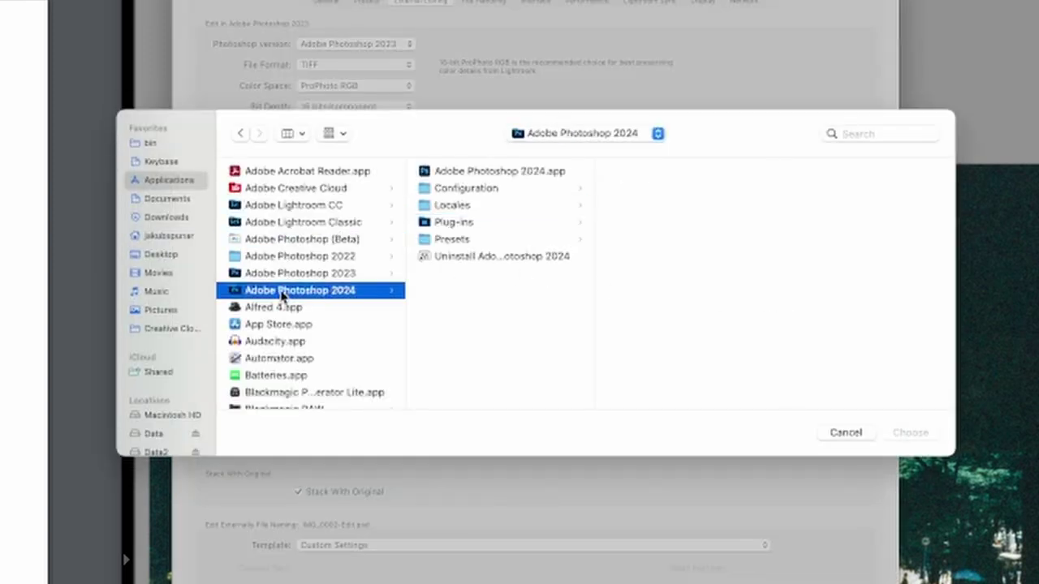
pyautogui.scroll(-6, 284, 297)
pyautogui.click(308, 264)
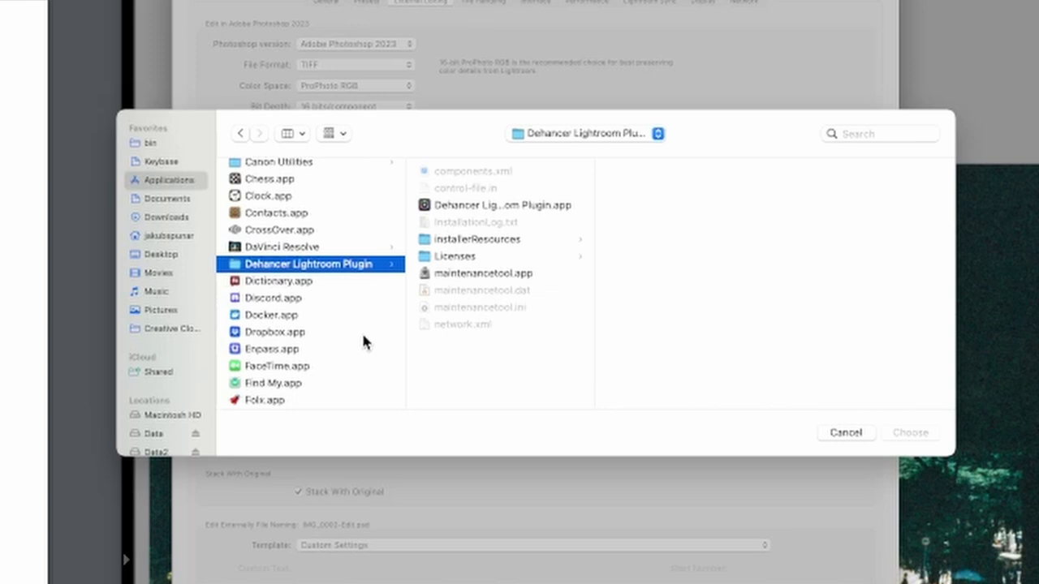
pyautogui.click(535, 208)
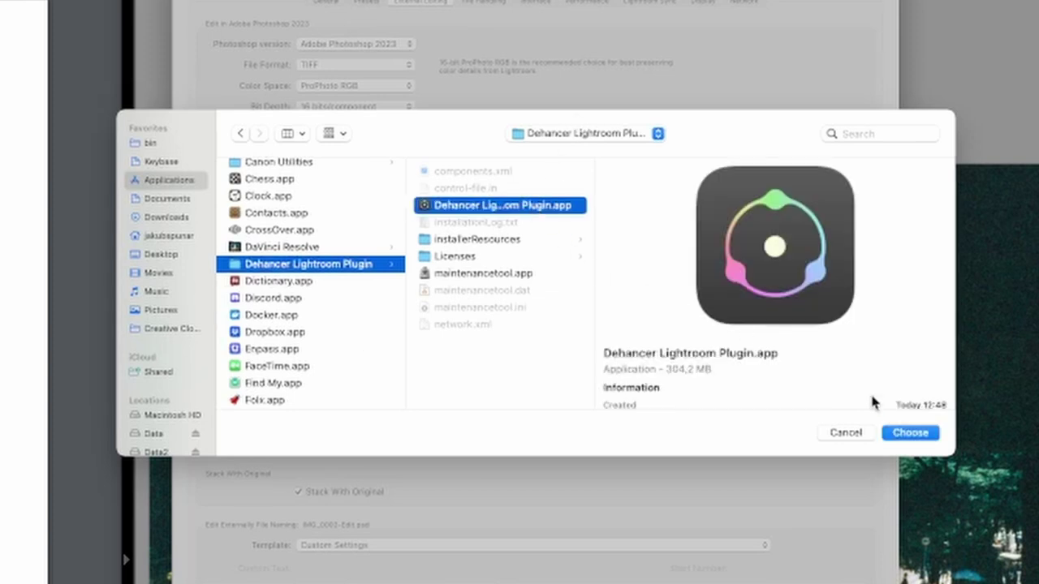
pyautogui.click(897, 433)
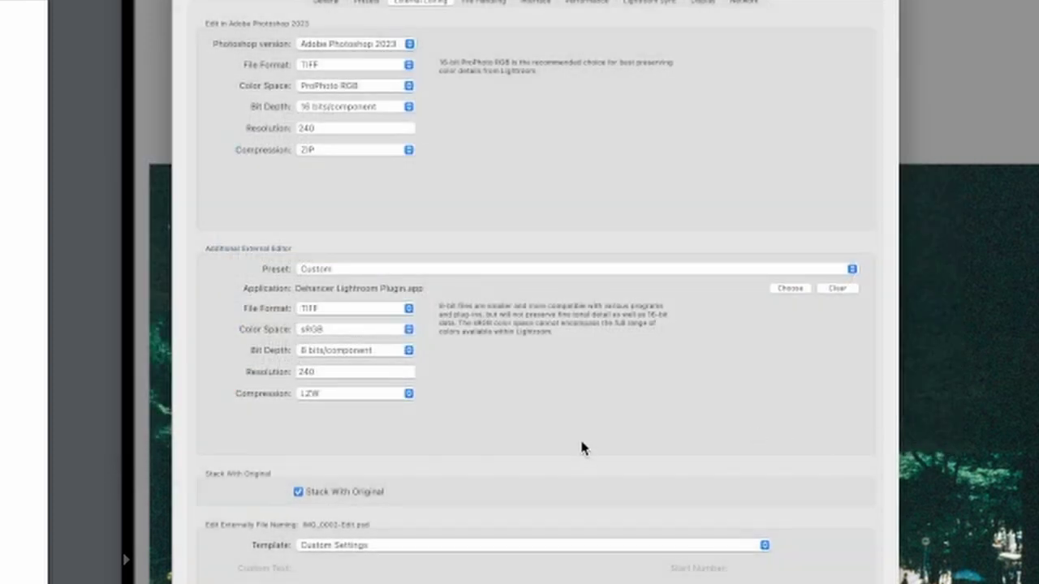
# - Set the additional external editor's compression to None, consult the setup guide's following instructions and close the preferences
pyautogui.click(354, 397)
pyautogui.click(355, 378)
pyautogui.press('super+Tab')
pyautogui.scroll(-5, 24, 292)
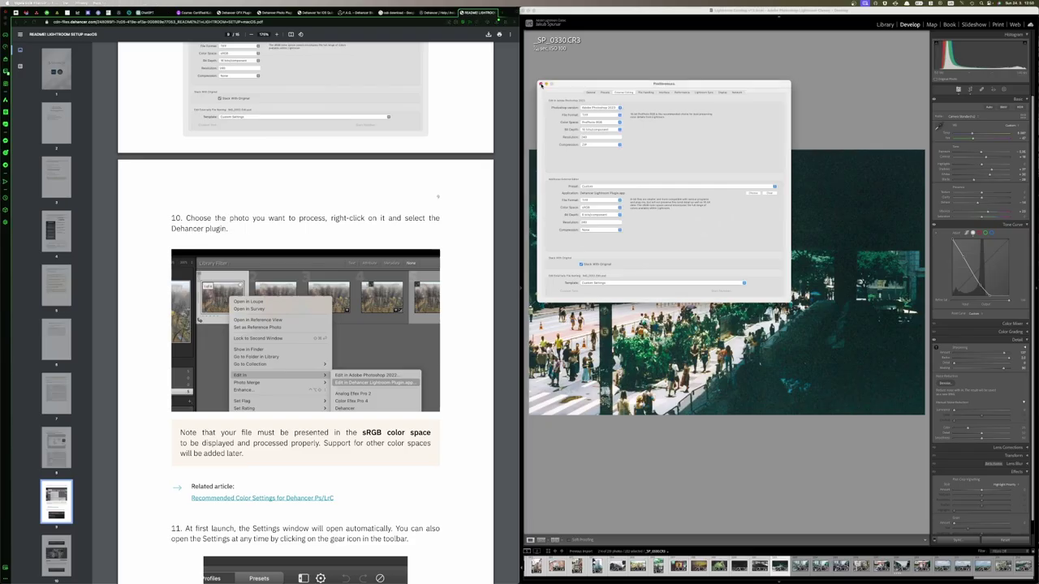
pyautogui.click(542, 85)
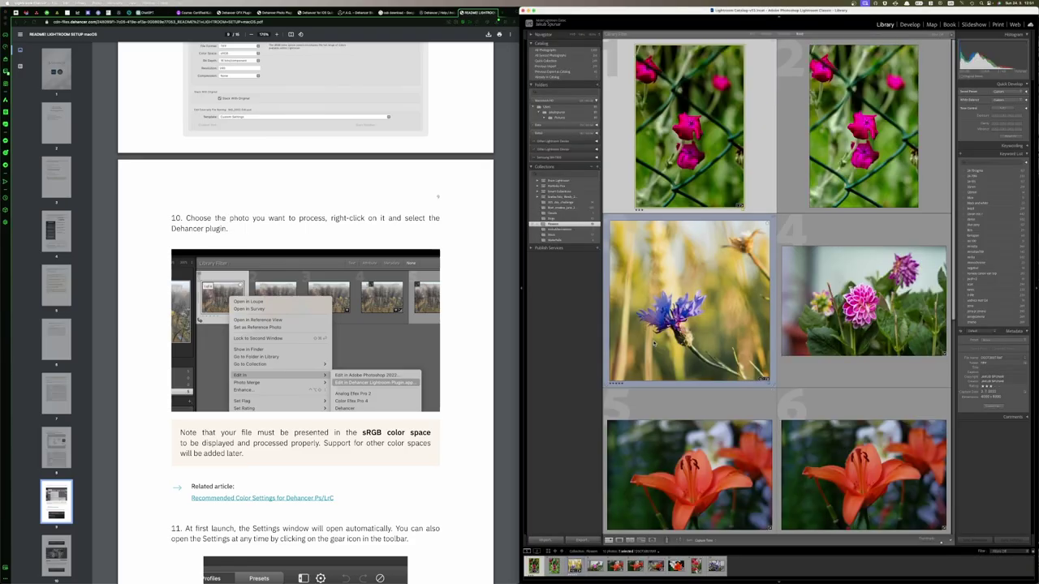
# - Open the blue cornflower photo in Dehancer Lightroom Plugin.app as a copy with Lightroom adjustments
pyautogui.doubleClick(669, 341)
pyautogui.rightClick(611, 222)
pyautogui.moveTo(646, 296)
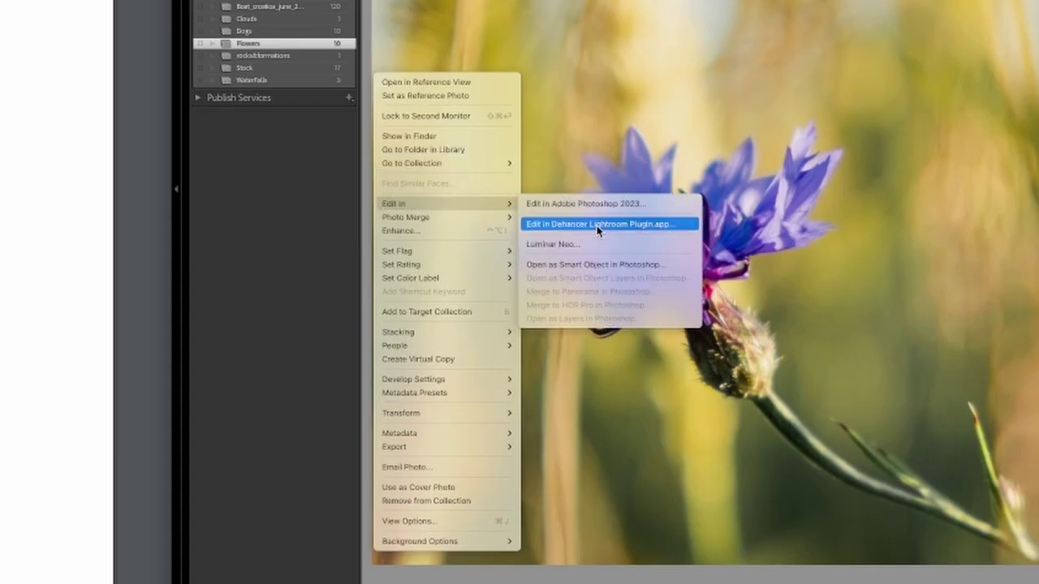
pyautogui.click(597, 226)
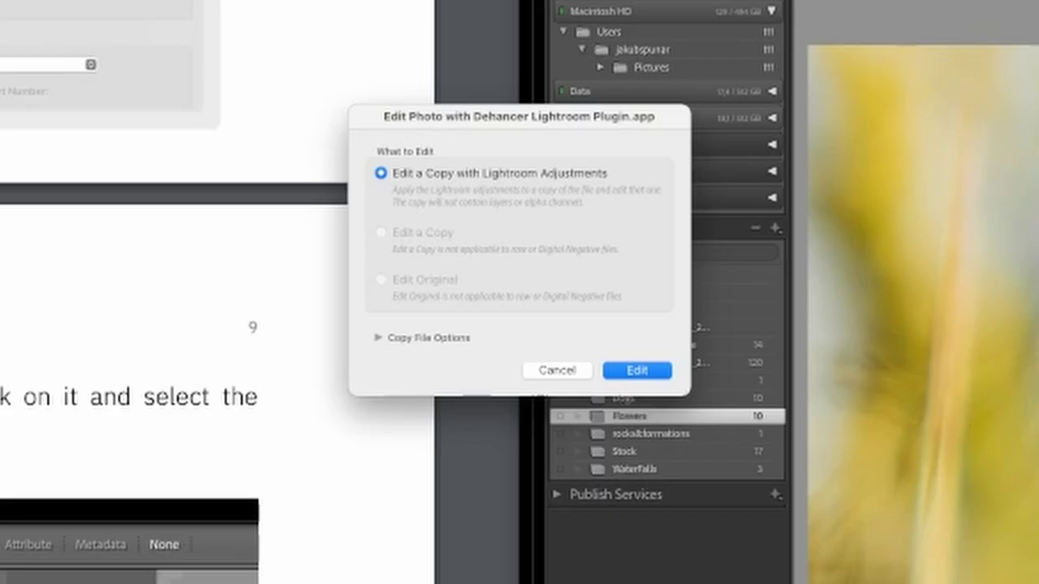
pyautogui.click(646, 370)
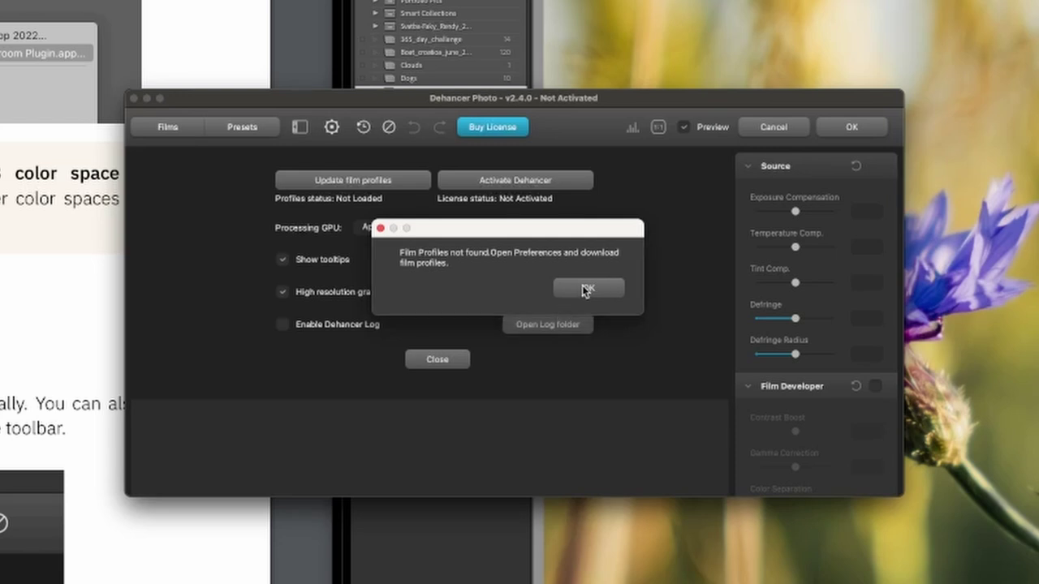
# - Dismiss the missing-profiles alert and download the film profiles for the plugin
pyautogui.click(381, 231)
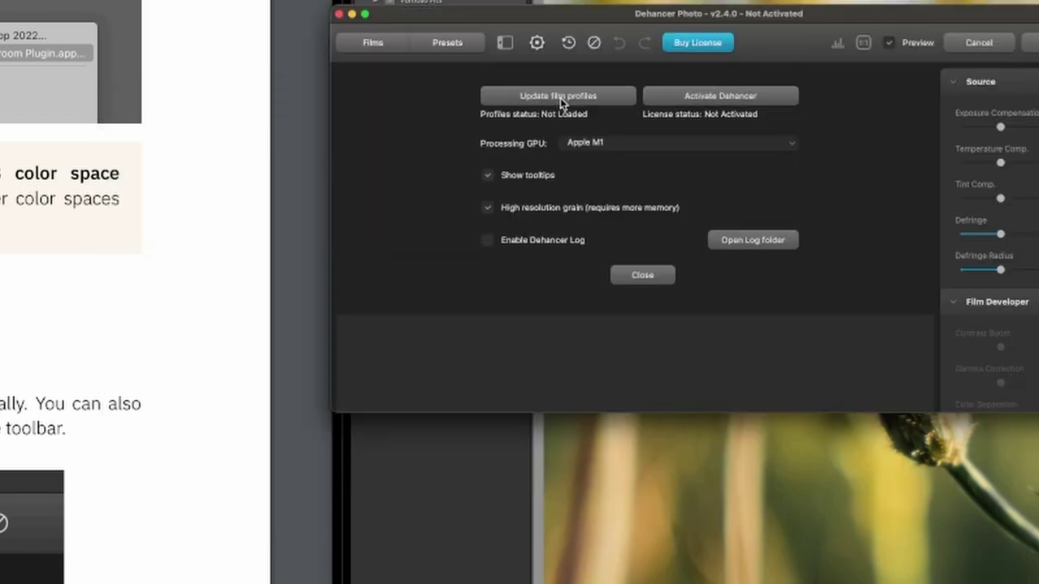
pyautogui.click(560, 100)
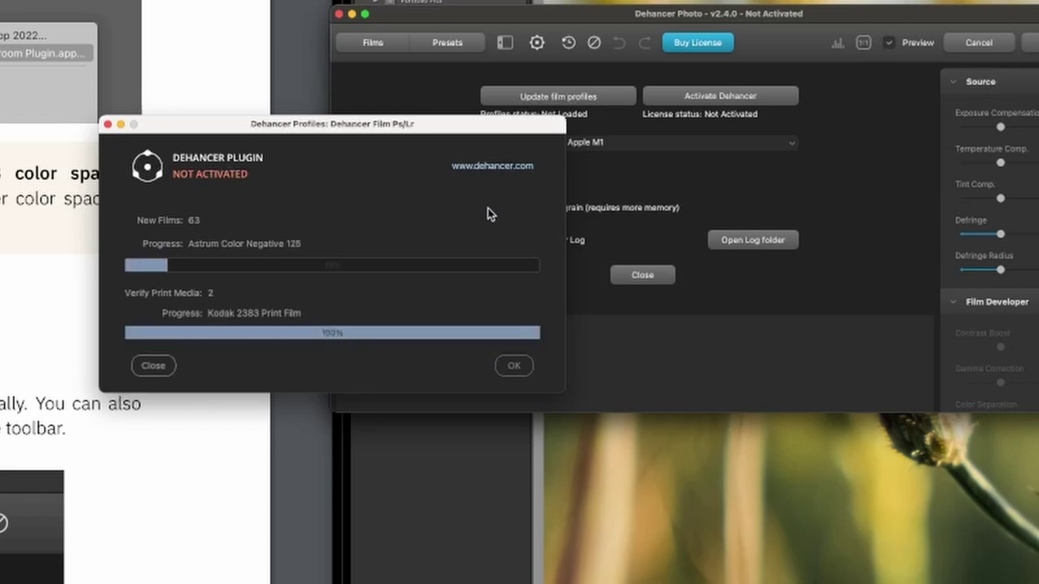
pyautogui.click(514, 366)
# - Activate the Dehancer plugin by entering the license key and close the license window
pyautogui.click(780, 99)
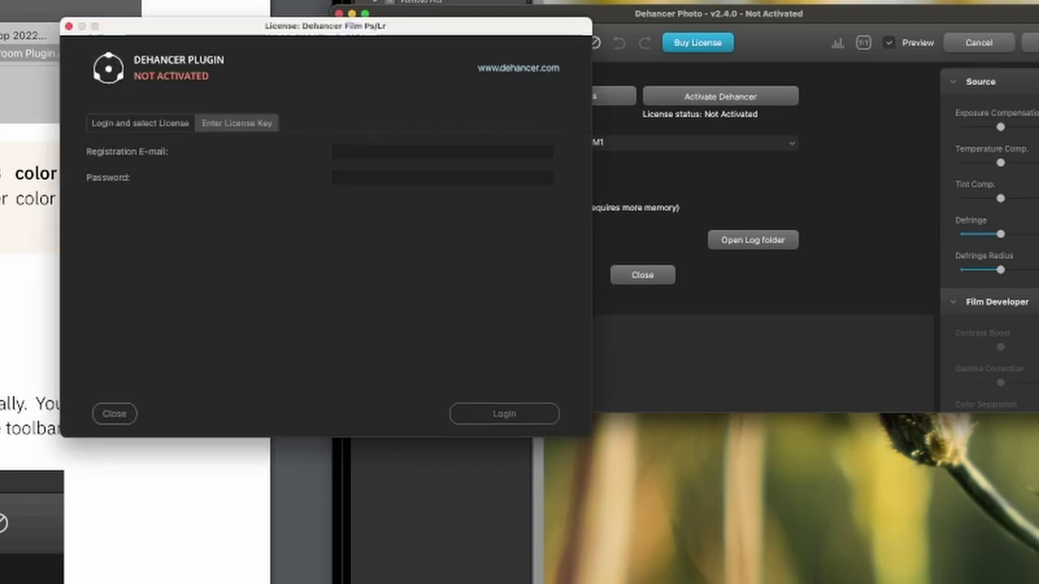
pyautogui.click(233, 127)
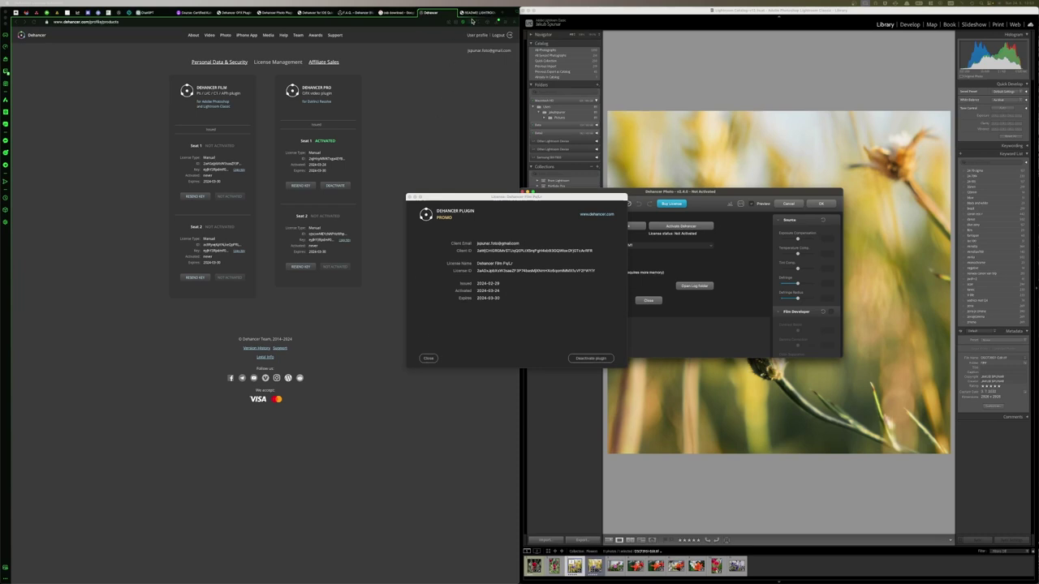
pyautogui.click(472, 16)
pyautogui.click(427, 358)
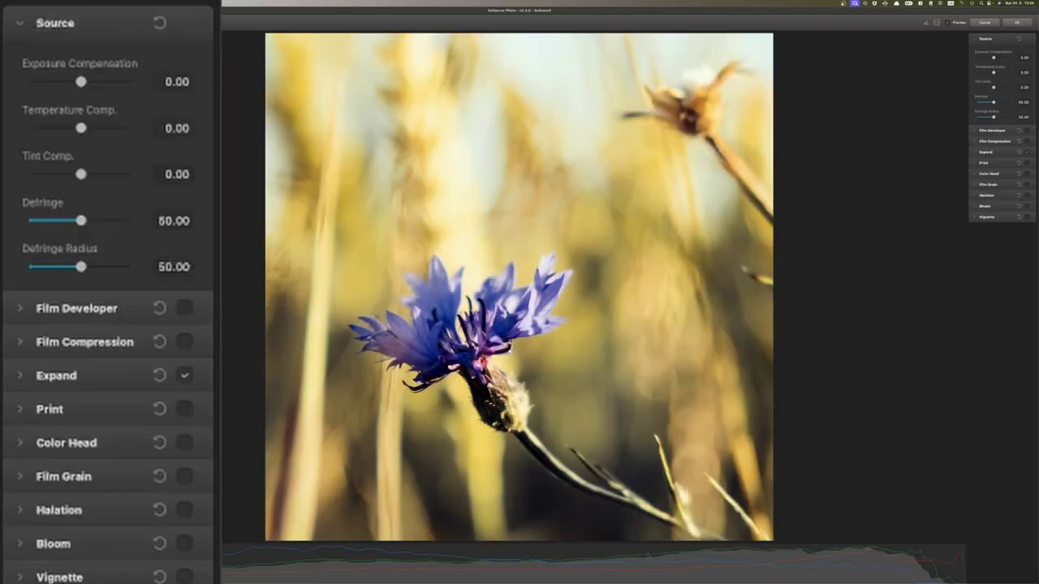
# - Set the Source exposure compensation to 0.12 and the temperature compensation to -10
pyautogui.click(1005, 153)
pyautogui.moveTo(990, 171)
pyautogui.mouseDown()
pyautogui.moveTo(999, 171)
pyautogui.moveTo(990, 171)
pyautogui.mouseUp()
pyautogui.click(990, 152)
pyautogui.moveTo(994, 57); pyautogui.dragTo(992, 122)
pyautogui.click(1023, 59)
pyautogui.write('0.12')
pyautogui.click(1024, 72)
pyautogui.write('-10')
pyautogui.press('Return')
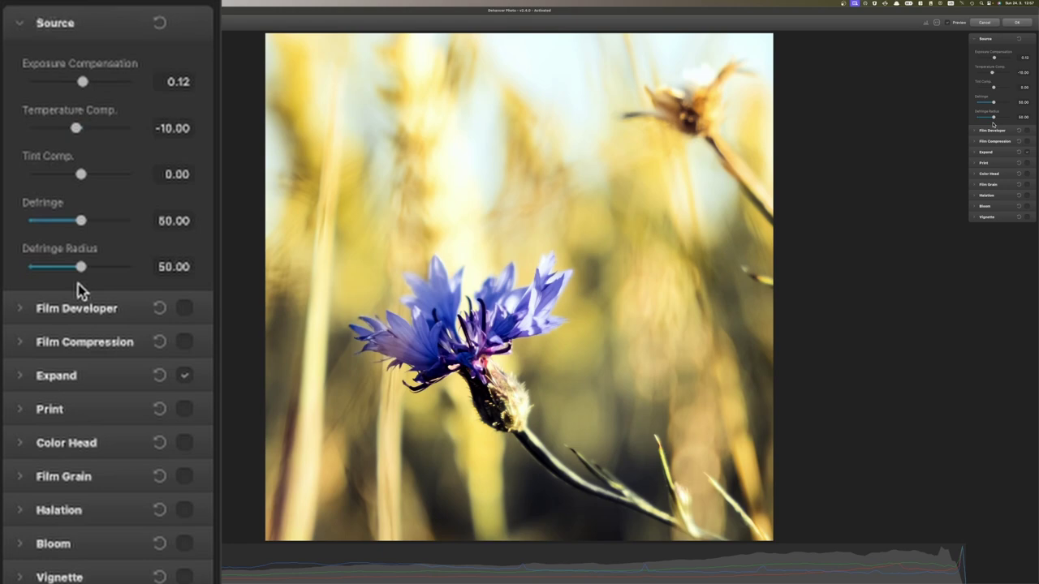
# - Collapse Source, enable Film Developer and set its gamma correction to -30
pyautogui.click(985, 39)
pyautogui.click(981, 50)
pyautogui.moveTo(994, 68); pyautogui.dragTo(1024, 115)
pyautogui.click(1023, 68)
pyautogui.press('Tab')
pyautogui.click(1021, 83)
pyautogui.write('-30')
pyautogui.press('Return')
# - Try -57 for the Film Developer setting below Color Separation, clear that entry and collapse the section
pyautogui.doubleClick(977, 98)
pyautogui.click(1025, 113)
pyautogui.write('-57')
pyautogui.press('Return')
pyautogui.press('BackSpace')
pyautogui.press('BackSpace')
pyautogui.press('BackSpace')
pyautogui.press('Return')
pyautogui.click(989, 49)
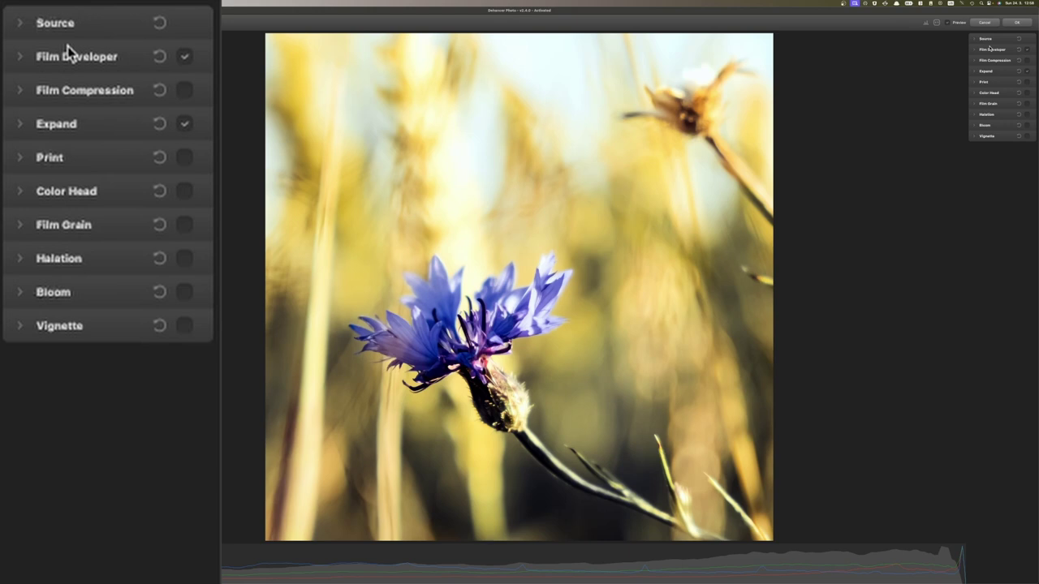
# - Enable Film Compression with its default settings and check the Expand section's controls
pyautogui.click(1021, 62)
pyautogui.click(1026, 60)
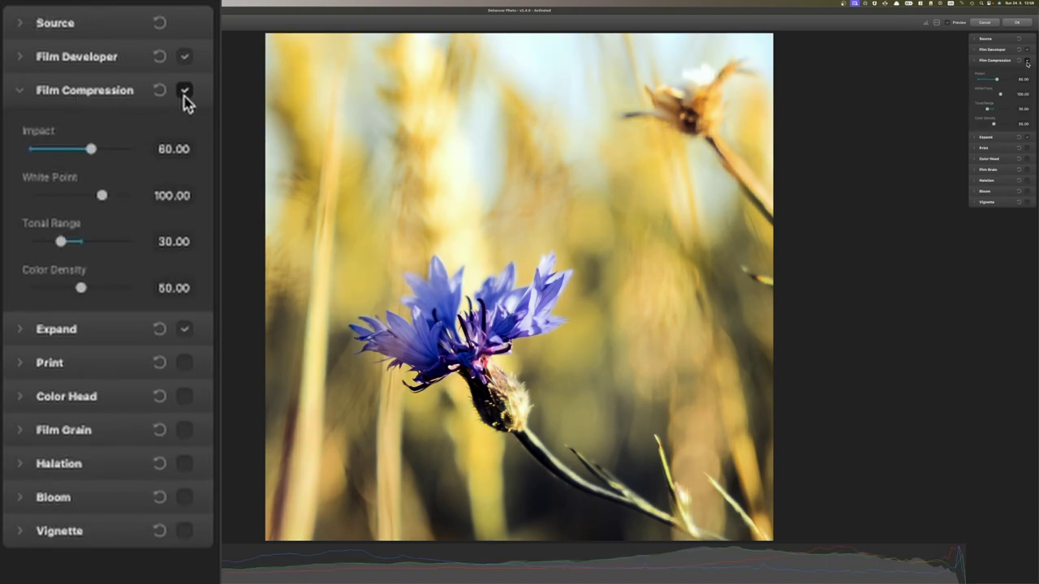
pyautogui.click(993, 60)
pyautogui.click(984, 70)
pyautogui.moveTo(990, 90); pyautogui.dragTo(991, 92)
pyautogui.click(1017, 72)
pyautogui.click(997, 72)
# - Enable Print and compare the Fujifilm 3513 Print film profile with Kodak Endura Glossy Paper
pyautogui.click(992, 82)
pyautogui.click(1027, 82)
pyautogui.click(1003, 102)
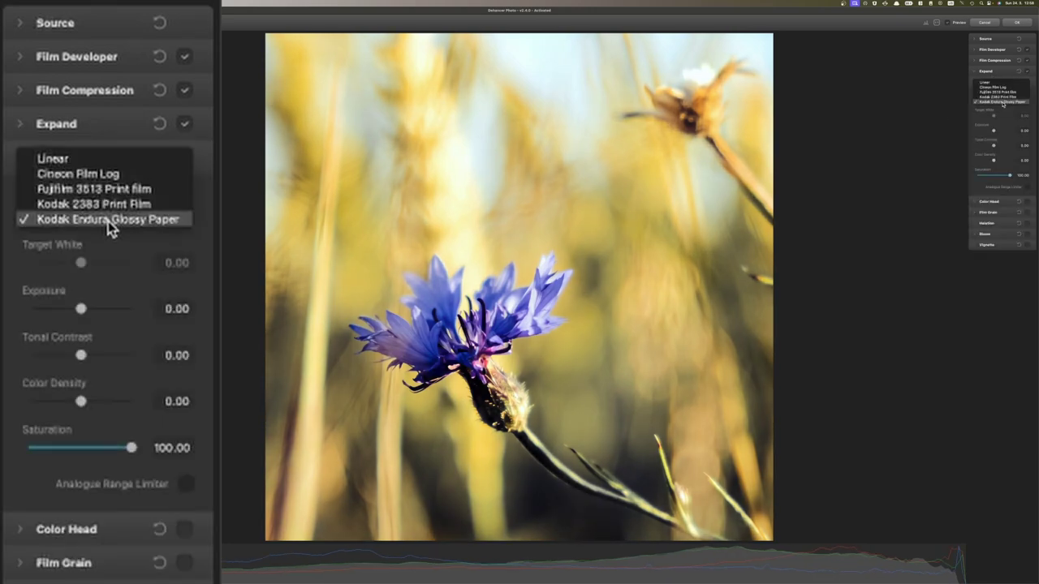
pyautogui.click(1014, 93)
pyautogui.click(1008, 103)
pyautogui.click(1007, 106)
pyautogui.click(1005, 102)
pyautogui.click(1002, 107)
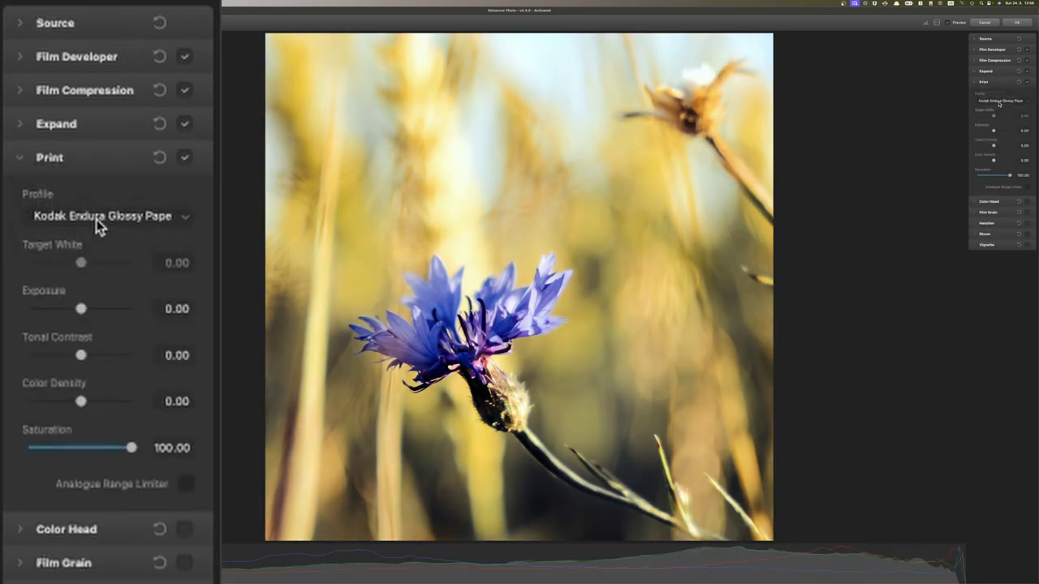
# - Try the Cineon Film Log and Kodak 2383 Print Film profiles on the photo
pyautogui.click(999, 101)
pyautogui.click(995, 87)
pyautogui.click(996, 101)
pyautogui.click(991, 97)
pyautogui.click(990, 99)
pyautogui.click(991, 121)
# - Choose the Kodak 2383 Print Film profile and set print exposure to -0.42, tonal contrast to -3.26 and color density to 6.57
pyautogui.click(1000, 101)
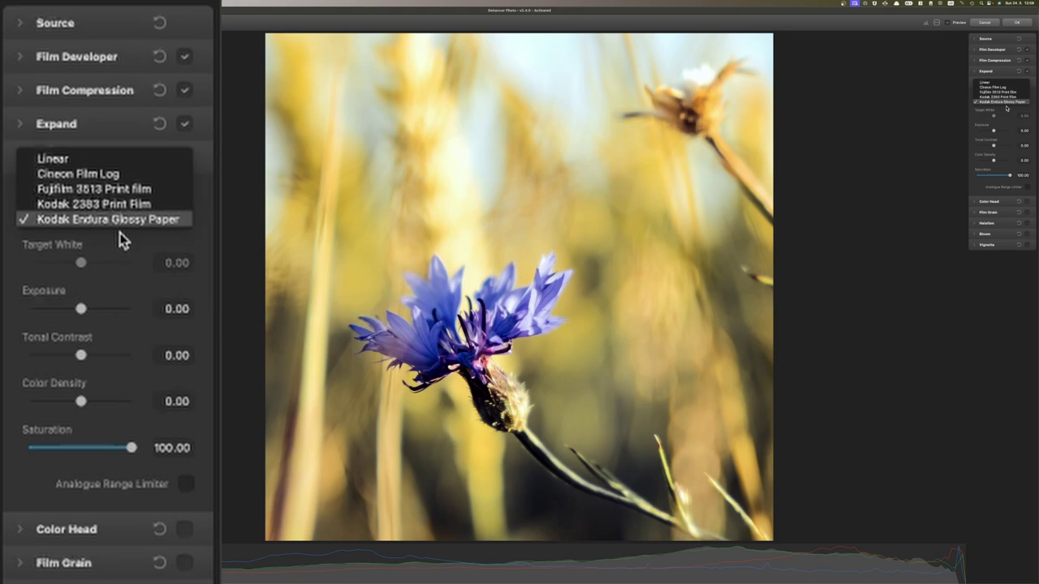
pyautogui.click(1006, 97)
pyautogui.moveTo(995, 131); pyautogui.dragTo(993, 147)
pyautogui.moveTo(994, 160); pyautogui.dragTo(1009, 176)
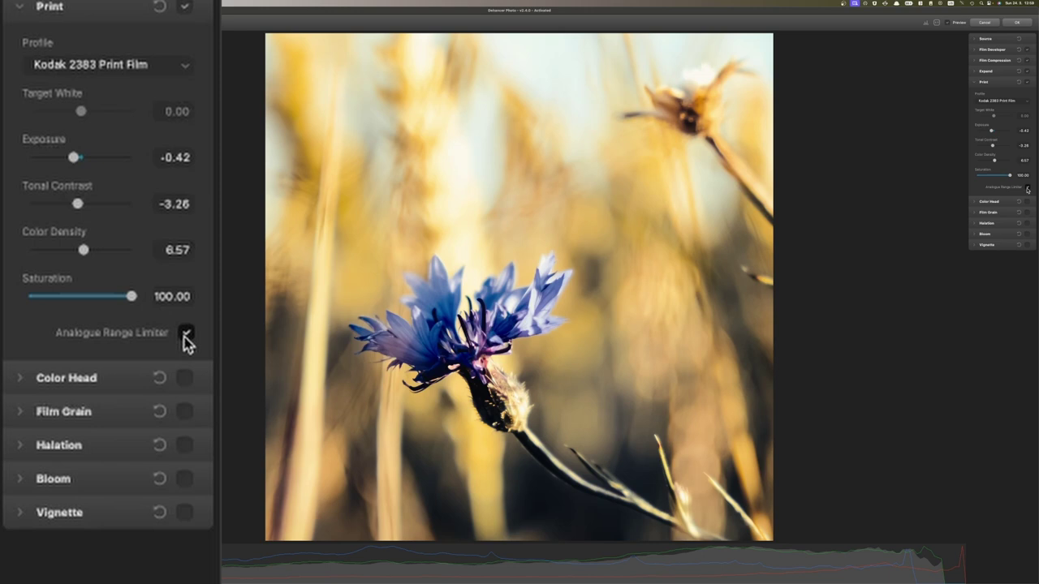
# - Try turning on Color Head to inspect its controls, and switch it off again
pyautogui.click(987, 202)
pyautogui.click(990, 202)
pyautogui.click(1027, 201)
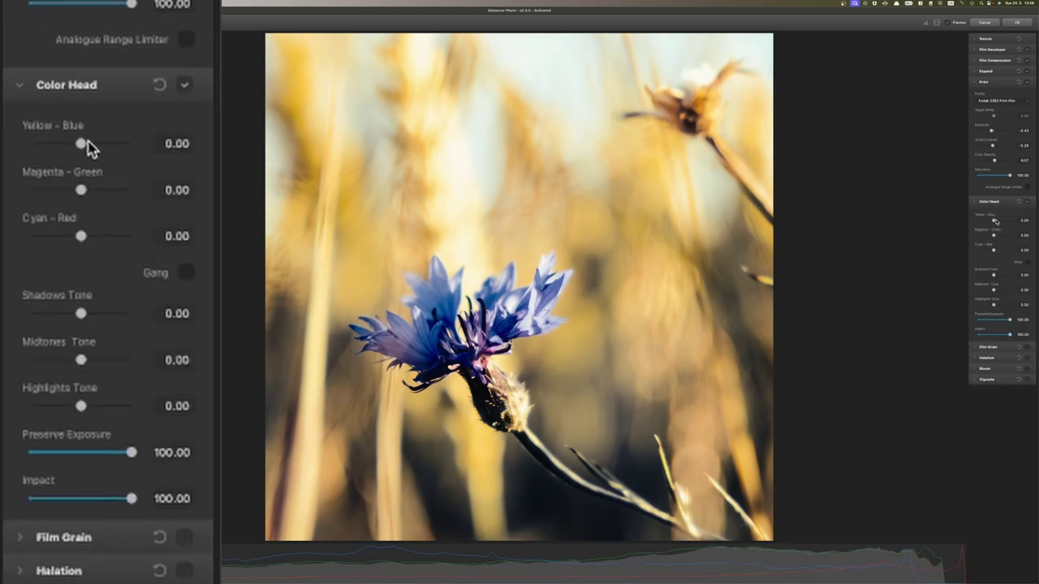
pyautogui.click(1027, 201)
pyautogui.click(995, 202)
# - Enable Film Grain with the film type Positive and the mode Analogue
pyautogui.click(992, 213)
pyautogui.click(993, 215)
pyautogui.click(992, 215)
pyautogui.click(1027, 212)
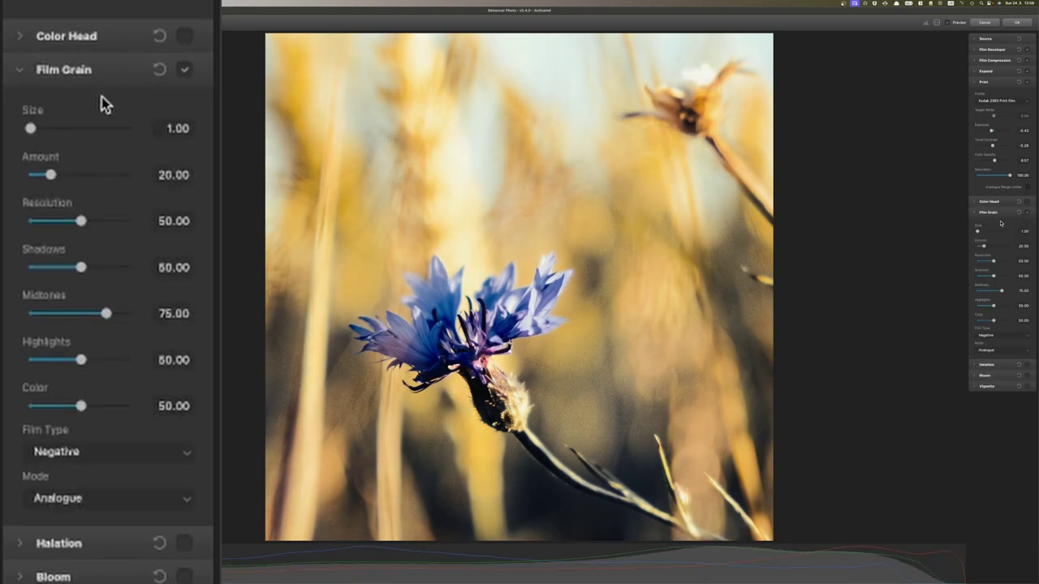
pyautogui.click(995, 337)
pyautogui.click(994, 340)
pyautogui.click(992, 351)
pyautogui.click(993, 351)
# - Set the film grain's color to 17, highlights to 23.02, midtones to 34.83, shadows to 57.15, resolution to 39.69 and amount to 35
pyautogui.moveTo(994, 320)
pyautogui.mouseDown()
pyautogui.moveTo(983, 321)
pyautogui.moveTo(984, 306)
pyautogui.mouseUp()
pyautogui.click(984, 306)
pyautogui.moveTo(1002, 291); pyautogui.dragTo(1029, 234)
pyautogui.click(1027, 246)
pyautogui.write('35')
pyautogui.press('Return')
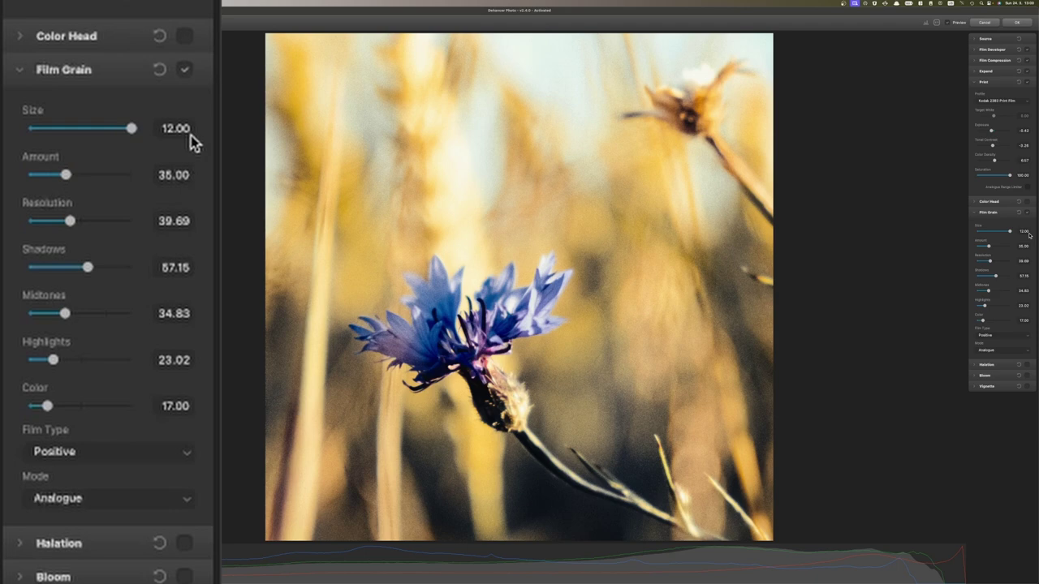
# - Set the film grain size to 7
pyautogui.doubleClick(1027, 233)
pyautogui.write('7')
pyautogui.press('Return')
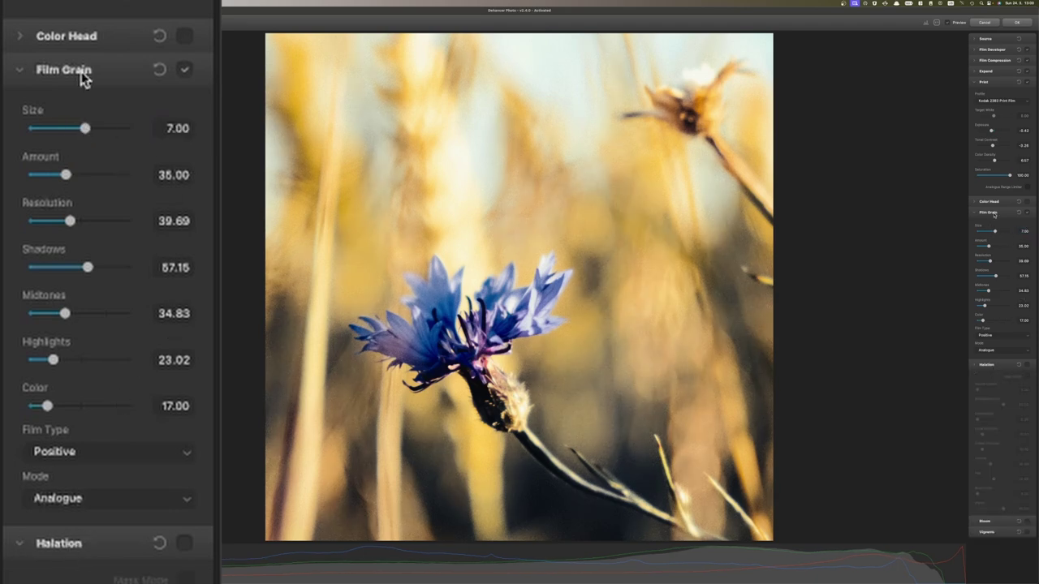
# - Enable Halation and set its background gain to 40
pyautogui.click(993, 214)
pyautogui.click(1027, 223)
pyautogui.moveTo(1003, 263)
pyautogui.mouseDown()
pyautogui.moveTo(977, 265)
pyautogui.moveTo(1020, 259)
pyautogui.moveTo(918, 269)
pyautogui.moveTo(1035, 276)
pyautogui.moveTo(992, 265)
pyautogui.mouseUp()
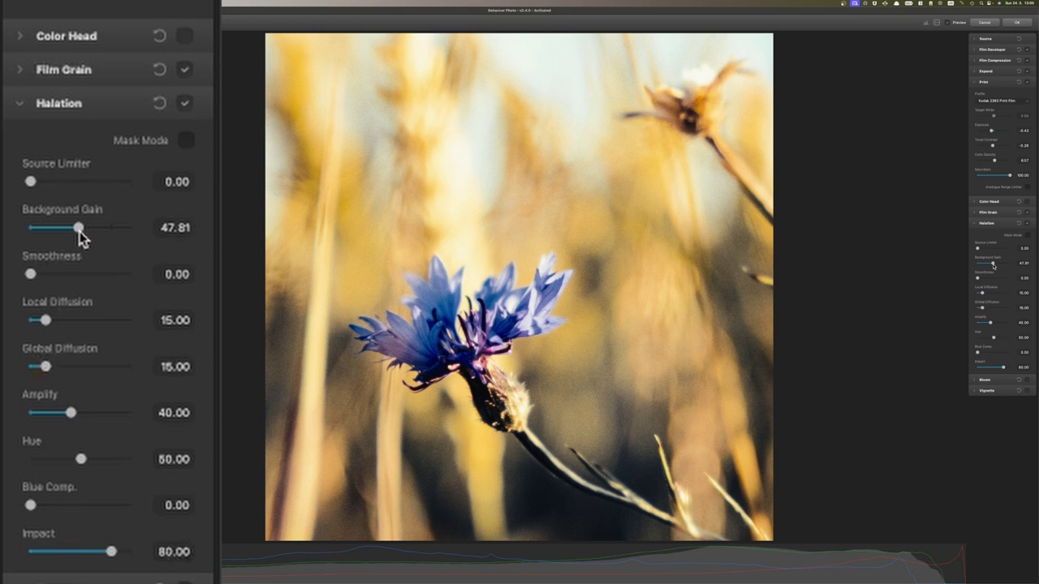
pyautogui.doubleClick(1022, 263)
pyautogui.write('40')
pyautogui.press('Return')
# - Set the halation's smoothness to 50, local diffusion to 25.97, global diffusion to 11.96 and amplify to 16.69, and reset hue after trying 100
pyautogui.doubleClick(1026, 278)
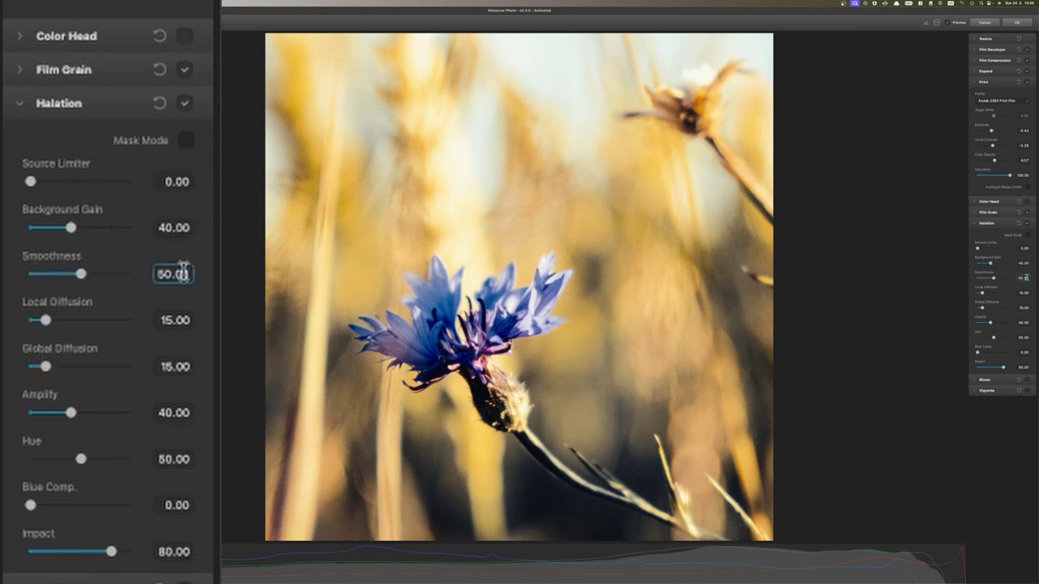
pyautogui.moveTo(976, 278); pyautogui.dragTo(984, 302)
pyautogui.doubleClick(1024, 278)
pyautogui.write('50')
pyautogui.press('Return')
pyautogui.moveTo(981, 307)
pyautogui.mouseDown()
pyautogui.moveTo(1003, 310)
pyautogui.moveTo(979, 309)
pyautogui.mouseUp()
pyautogui.moveTo(989, 322); pyautogui.dragTo(1038, 351)
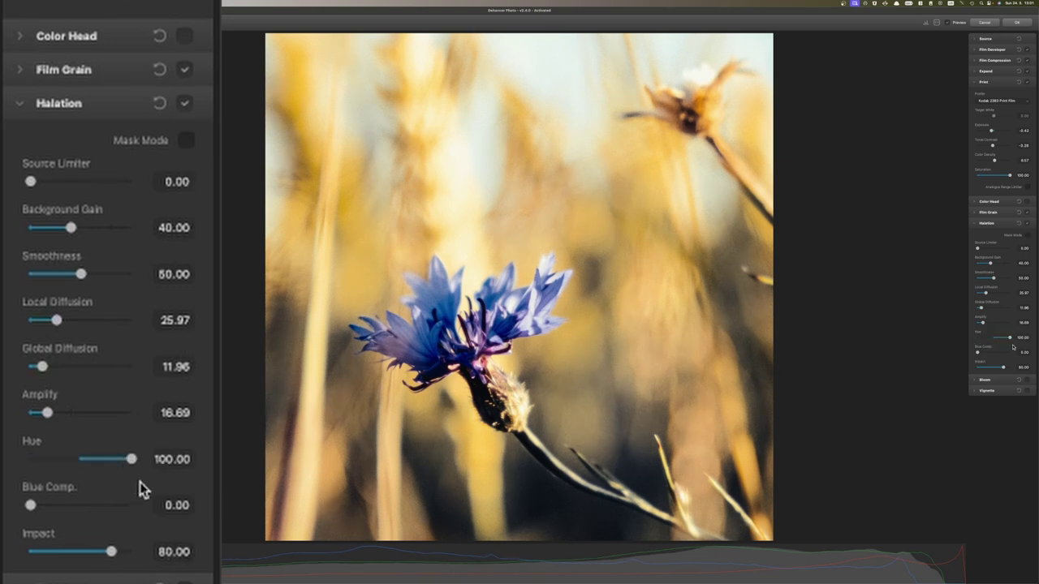
pyautogui.doubleClick(1009, 338)
pyautogui.moveTo(978, 353)
pyautogui.mouseDown()
pyautogui.moveTo(879, 350)
pyautogui.moveTo(1004, 354)
pyautogui.moveTo(977, 353)
pyautogui.mouseUp()
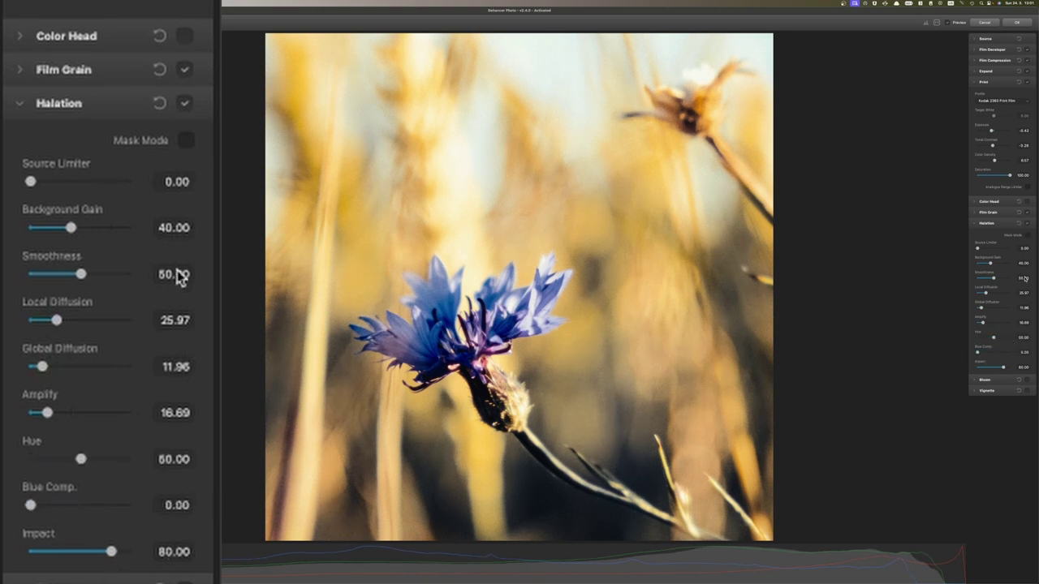
# - Enable Bloom with its default settings, toggling it to check its effect on the photo
pyautogui.click(990, 224)
pyautogui.click(988, 237)
pyautogui.click(1027, 234)
pyautogui.click(1027, 235)
pyautogui.click(1027, 235)
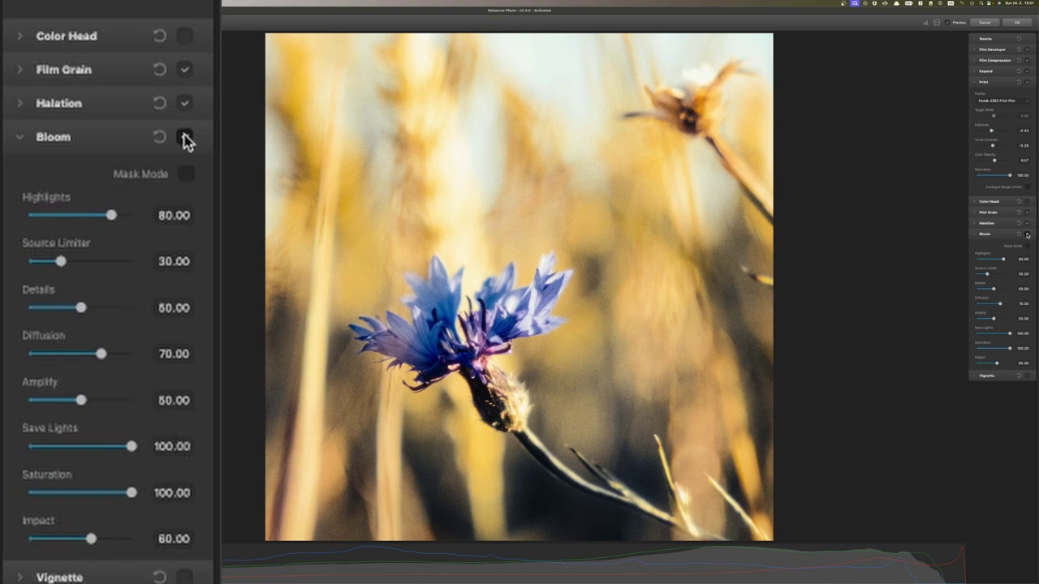
# - Enable Vignette with exposure -0.78, size 41.91, feather 68.51 and aspect ratio -33.85
pyautogui.click(985, 234)
pyautogui.click(986, 244)
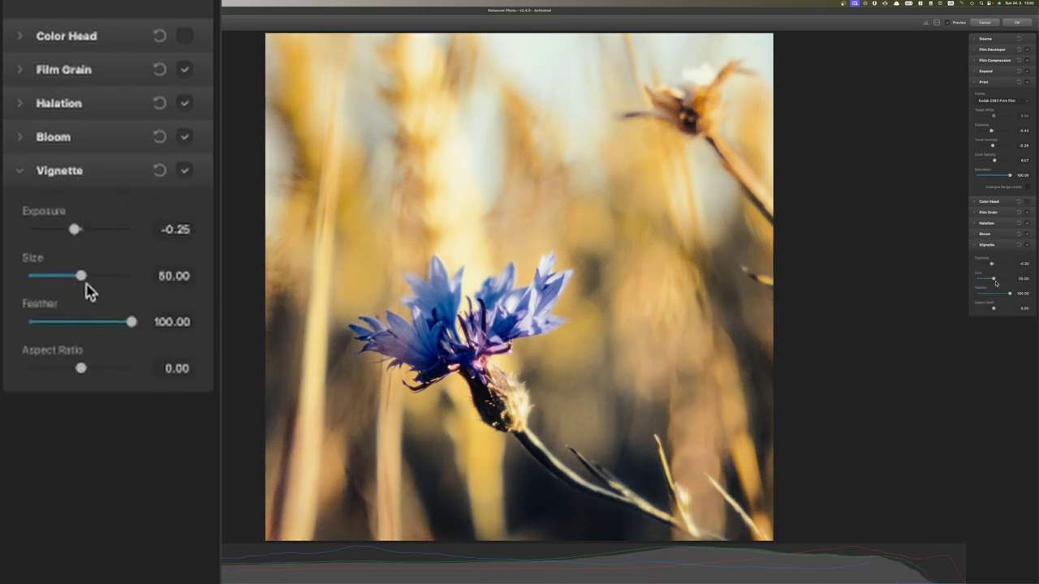
pyautogui.moveTo(1010, 293); pyautogui.dragTo(988, 265)
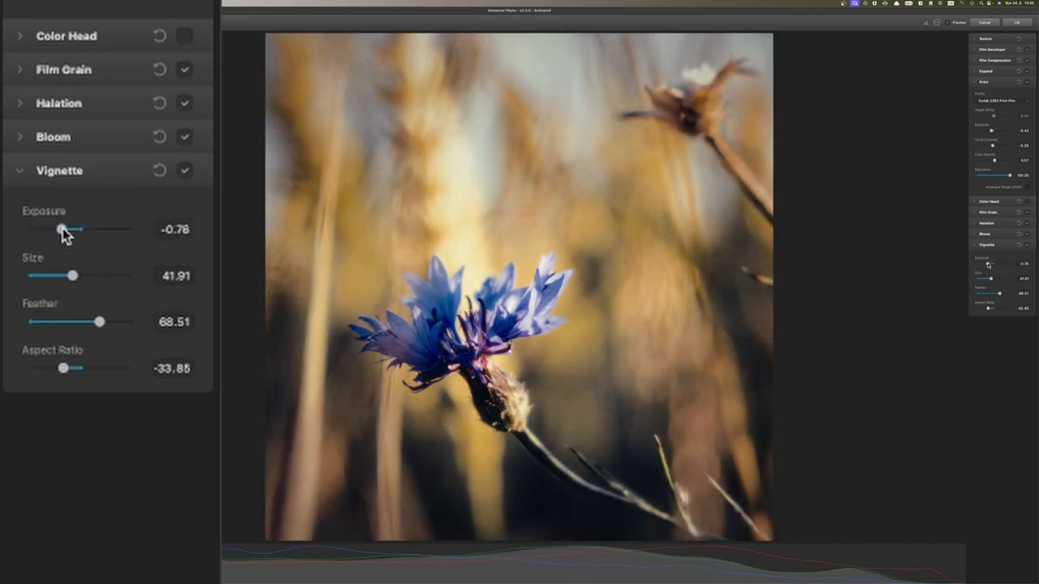
# - Set the source exposure compensation to 0.51 and the vignette exposure to -1.29
pyautogui.click(985, 38)
pyautogui.moveTo(995, 59); pyautogui.dragTo(998, 59)
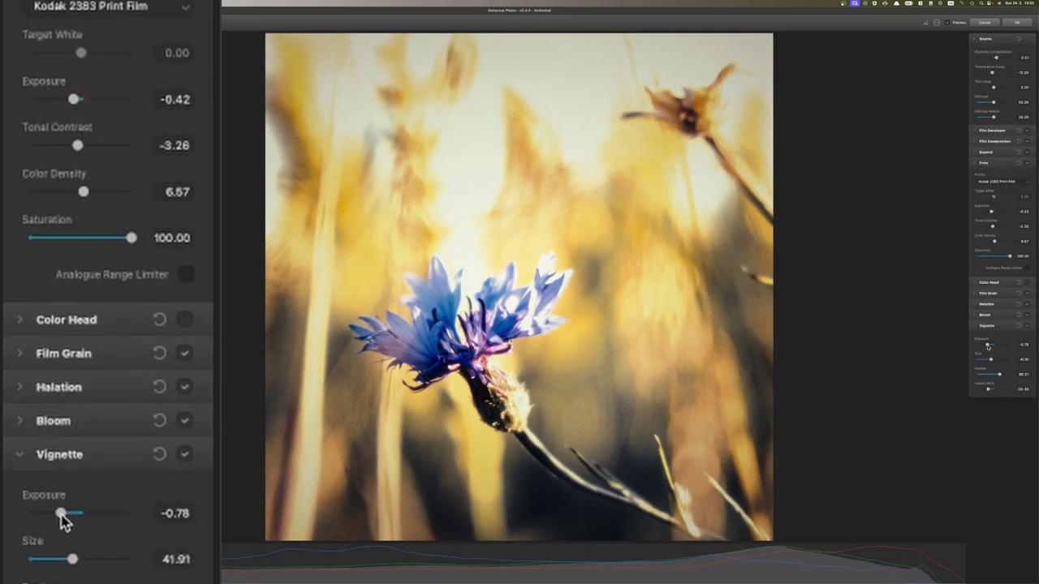
pyautogui.moveTo(988, 346); pyautogui.dragTo(984, 345)
# - Inspect the photo magnified and at fit size, and compare it repeatedly with and without the film effects
pyautogui.click(937, 23)
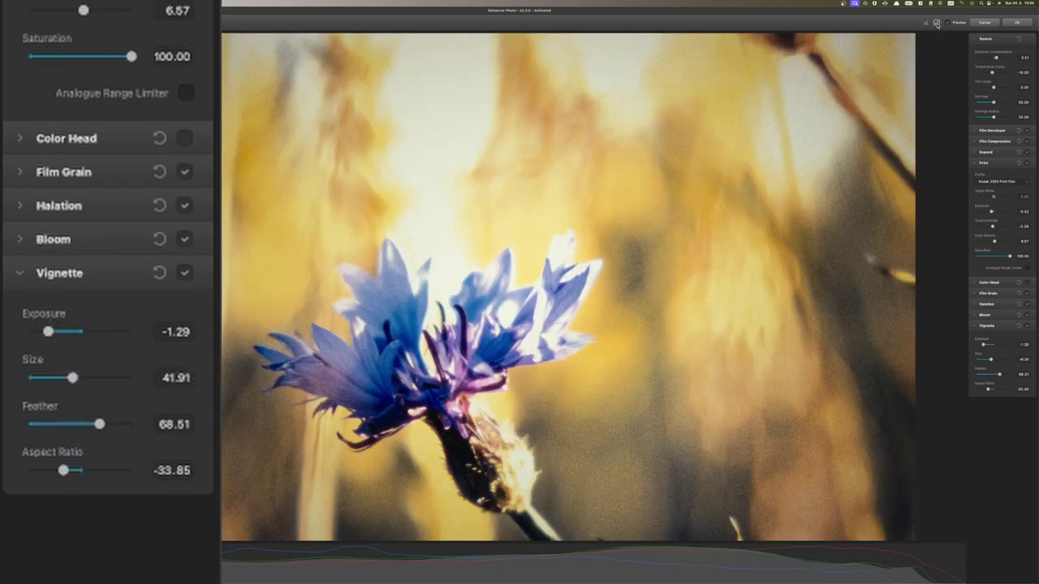
pyautogui.click(937, 24)
pyautogui.click(948, 23)
pyautogui.click(948, 24)
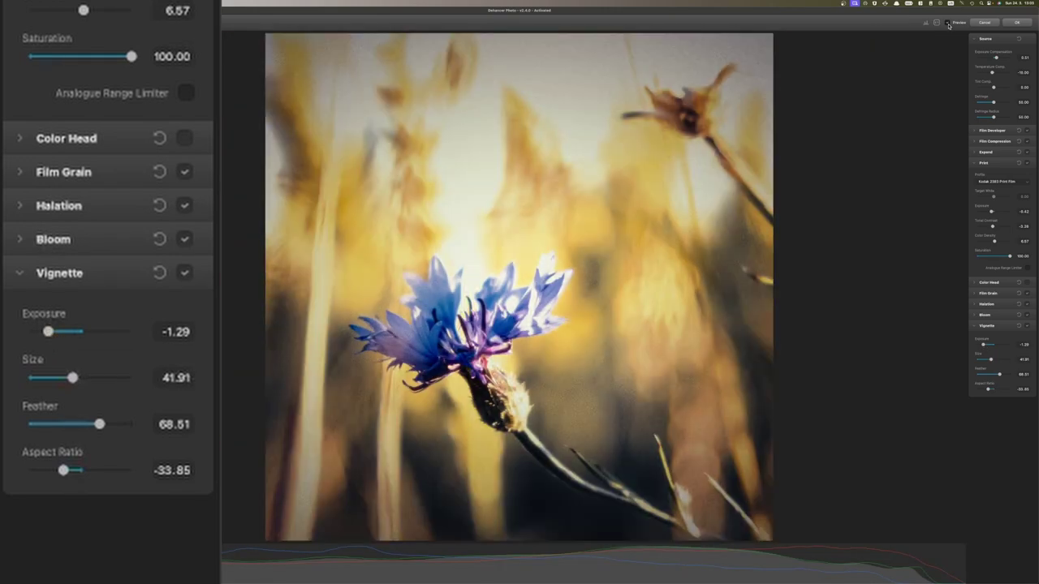
pyautogui.click(948, 25)
pyautogui.click(948, 24)
pyautogui.click(948, 25)
pyautogui.click(948, 25)
pyautogui.click(948, 25)
pyautogui.click(948, 24)
pyautogui.click(948, 24)
pyautogui.click(948, 25)
pyautogui.click(948, 24)
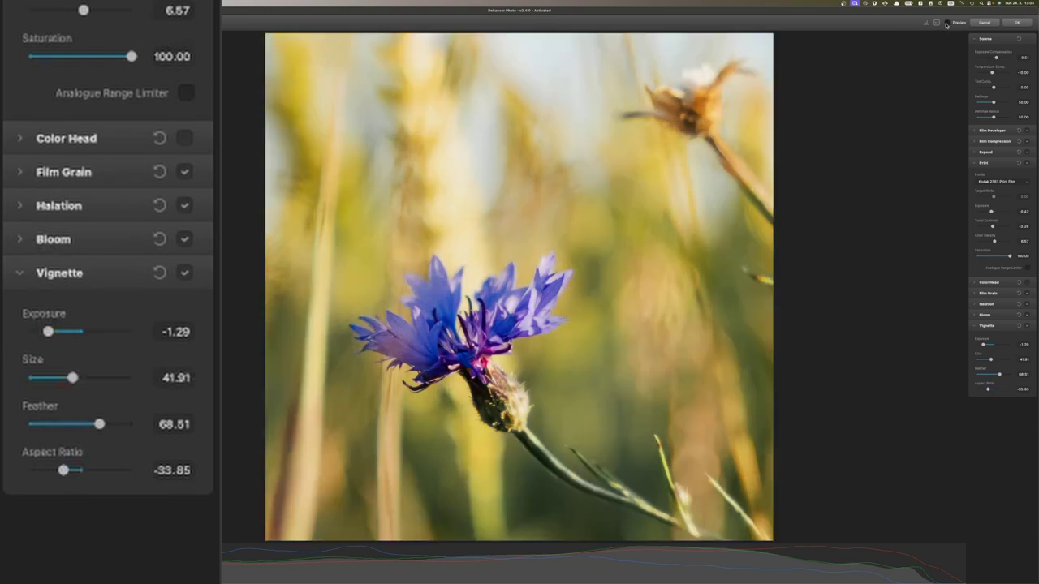
pyautogui.click(948, 24)
pyautogui.click(948, 23)
pyautogui.click(948, 23)
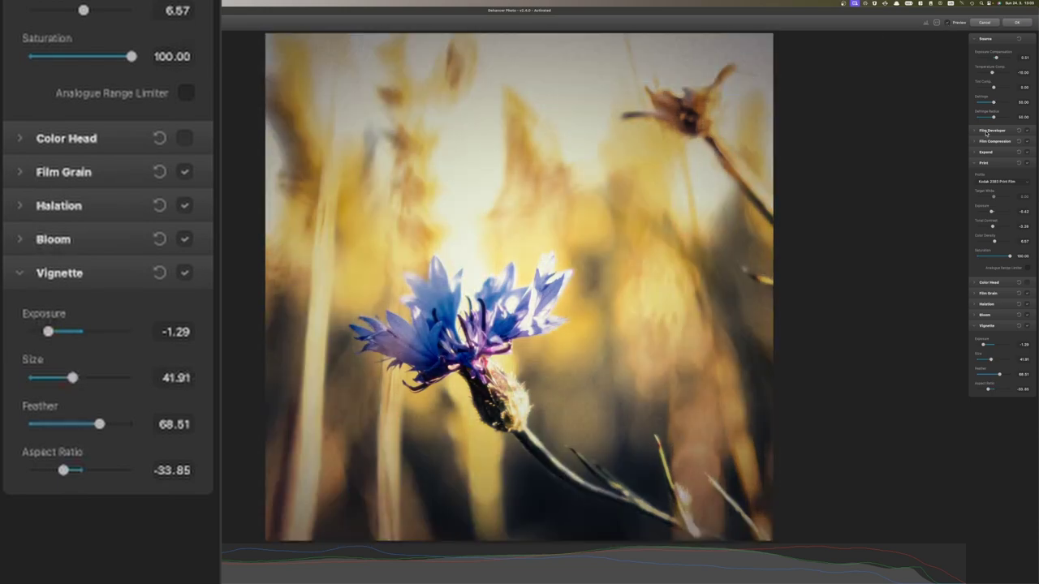
# - Set the source temperature compensation to -25.58 and show the Expand and Film Compression controls
pyautogui.moveTo(992, 73); pyautogui.dragTo(989, 74)
pyautogui.click(984, 151)
pyautogui.click(983, 142)
# - Try enabling Color Head with a strongly negative midtones tone, and switch it off again
pyautogui.click(987, 401)
pyautogui.click(1026, 400)
pyautogui.scroll(-3, 1009, 403)
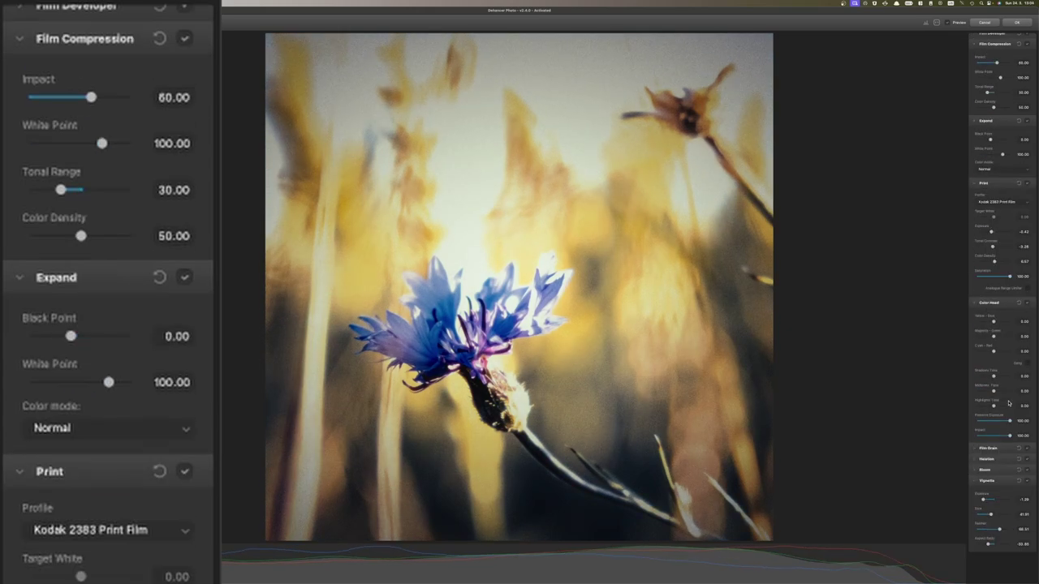
pyautogui.moveTo(995, 393); pyautogui.dragTo(978, 396)
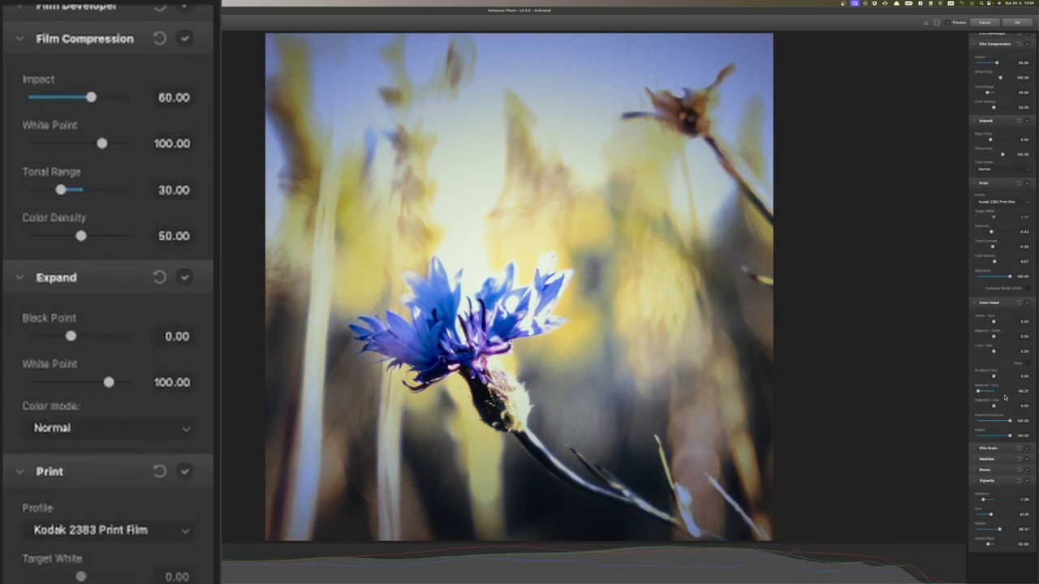
pyautogui.click(1028, 304)
# - Review the Film Developer and Source settings, and apply the finished film look to return to Lightroom Classic
pyautogui.click(991, 132)
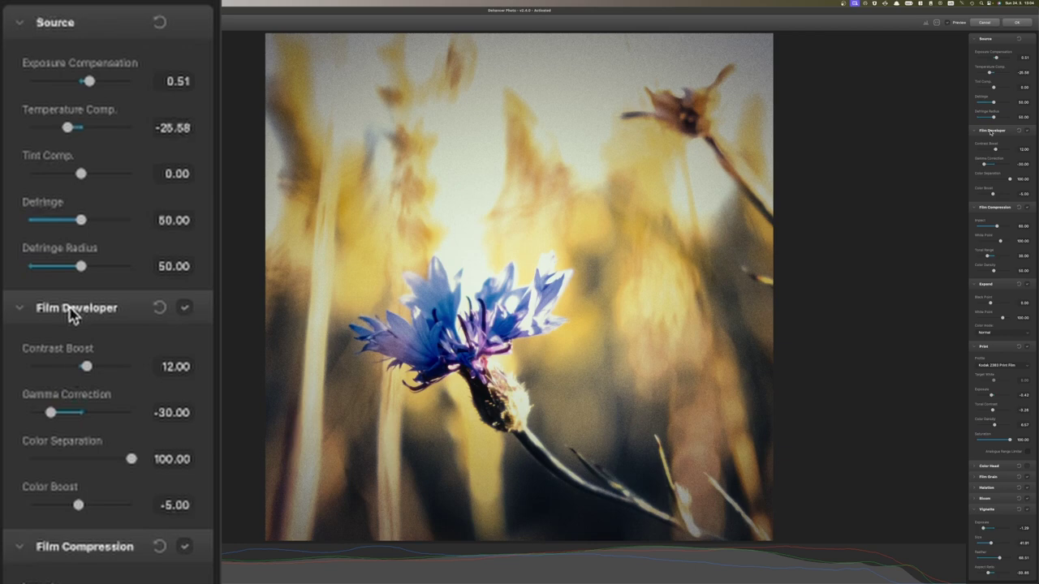
pyautogui.moveTo(983, 164)
pyautogui.mouseDown()
pyautogui.moveTo(1014, 167)
pyautogui.moveTo(900, 167)
pyautogui.moveTo(983, 173)
pyautogui.mouseUp()
pyautogui.click(972, 134)
pyautogui.moveTo(993, 103)
pyautogui.mouseDown()
pyautogui.moveTo(984, 103)
pyautogui.moveTo(993, 107)
pyautogui.mouseUp()
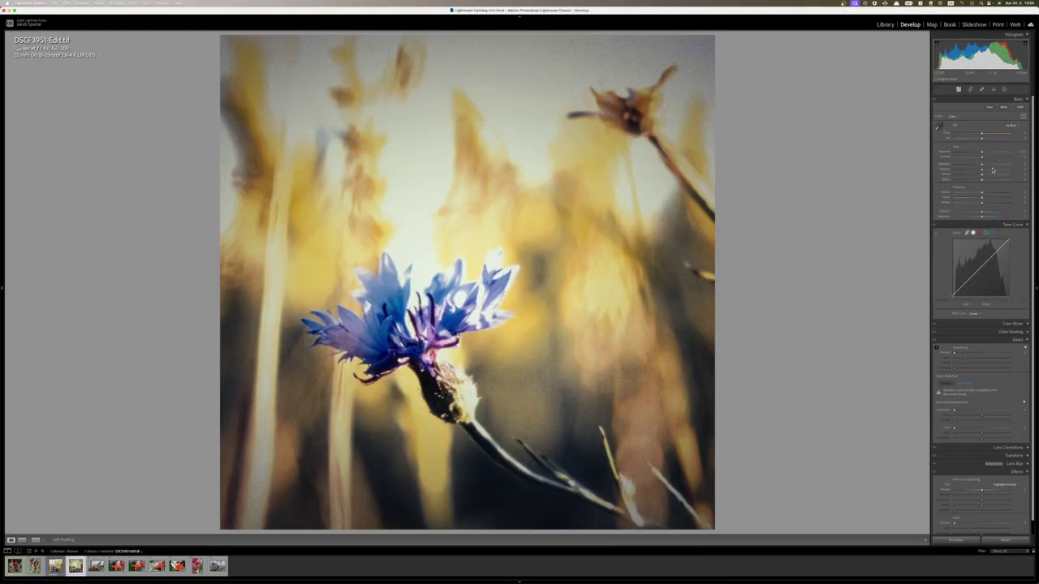
# - Strongly lower the highlights and whites of the edited cornflower photo
pyautogui.moveTo(981, 164); pyautogui.dragTo(958, 174)
pyautogui.moveTo(970, 165); pyautogui.dragTo(958, 165)
# - Open the options for editing the photo again with the Dehancer plugin, and cancel them
pyautogui.rightClick(453, 216)
pyautogui.moveTo(487, 274)
pyautogui.click(560, 285)
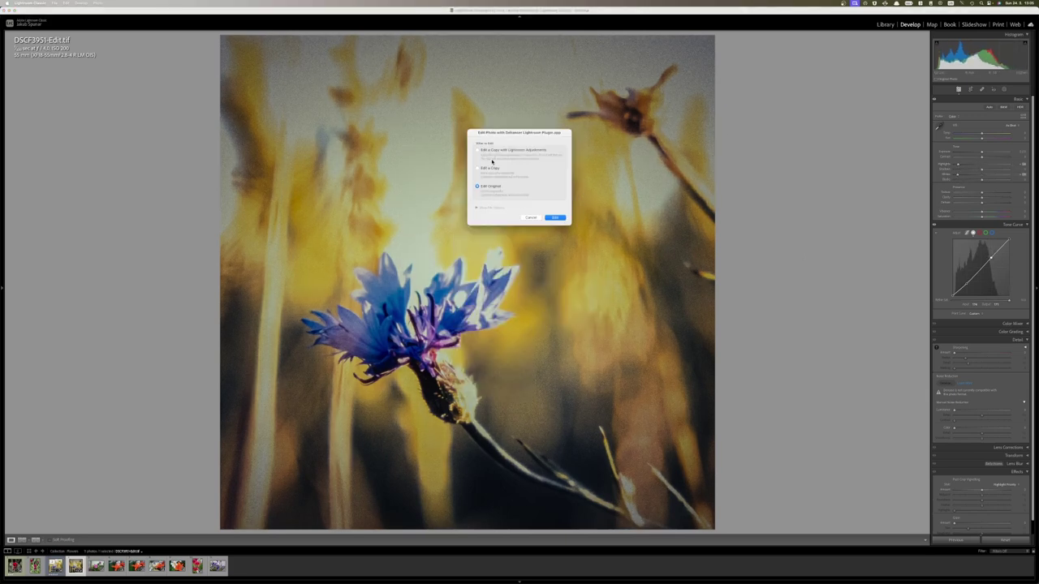
pyautogui.click(530, 218)
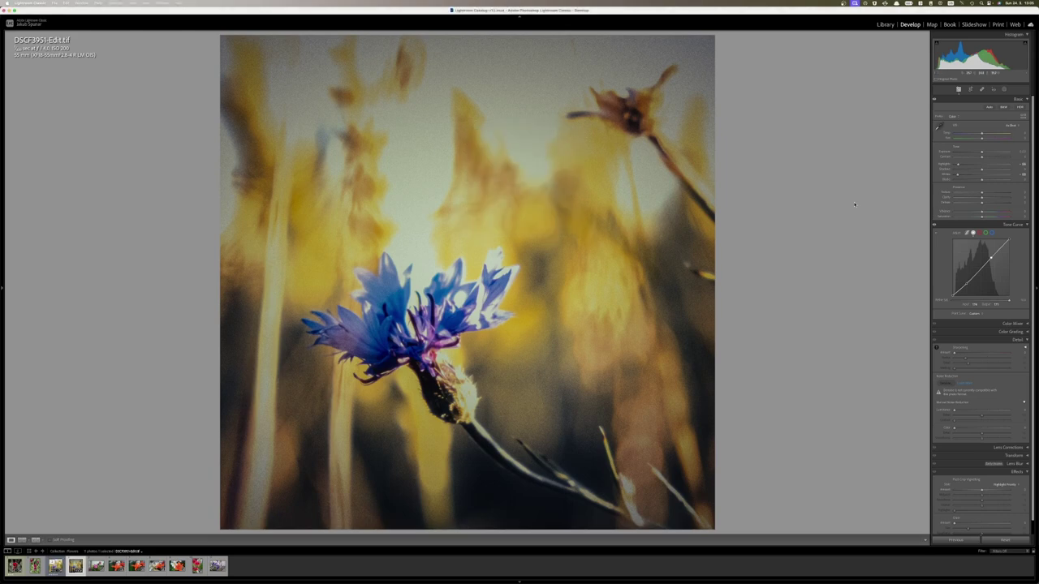
# - Compare the raw original with the edited copy, and raise the edited copy's highlights and whites
pyautogui.click(56, 566)
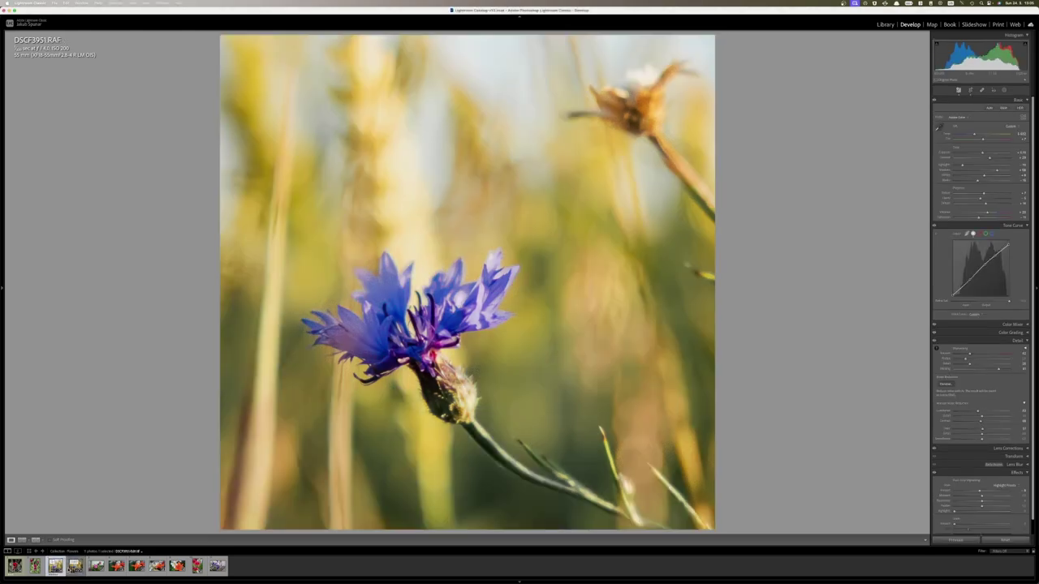
pyautogui.press('Right')
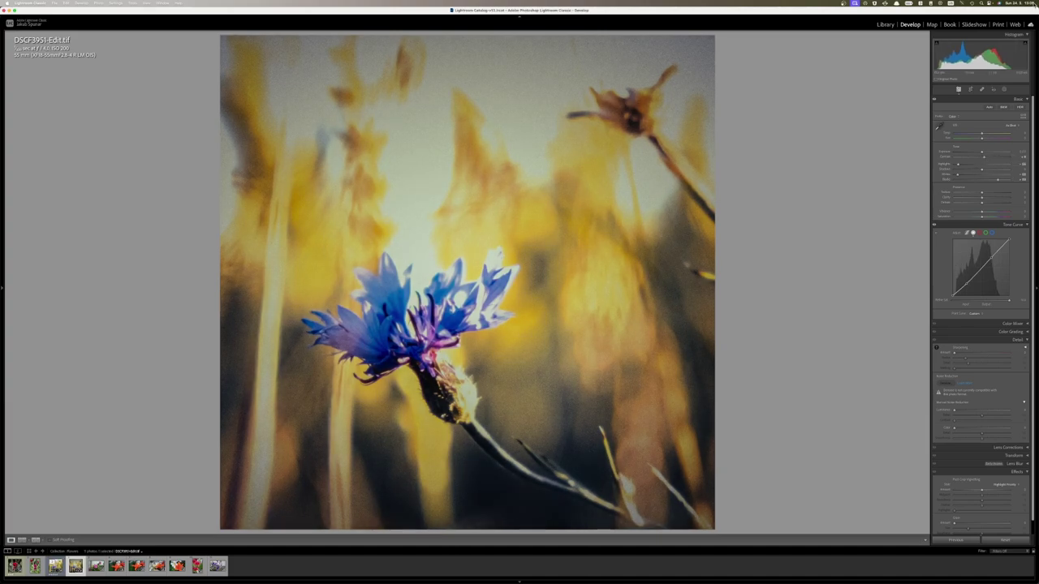
pyautogui.moveTo(982, 152)
pyautogui.mouseDown()
pyautogui.moveTo(969, 154)
pyautogui.moveTo(983, 154)
pyautogui.mouseUp()
pyautogui.keyDown('alt'); pyautogui.moveTo(959, 164); pyautogui.dragTo(985, 208); pyautogui.keyUp('alt')
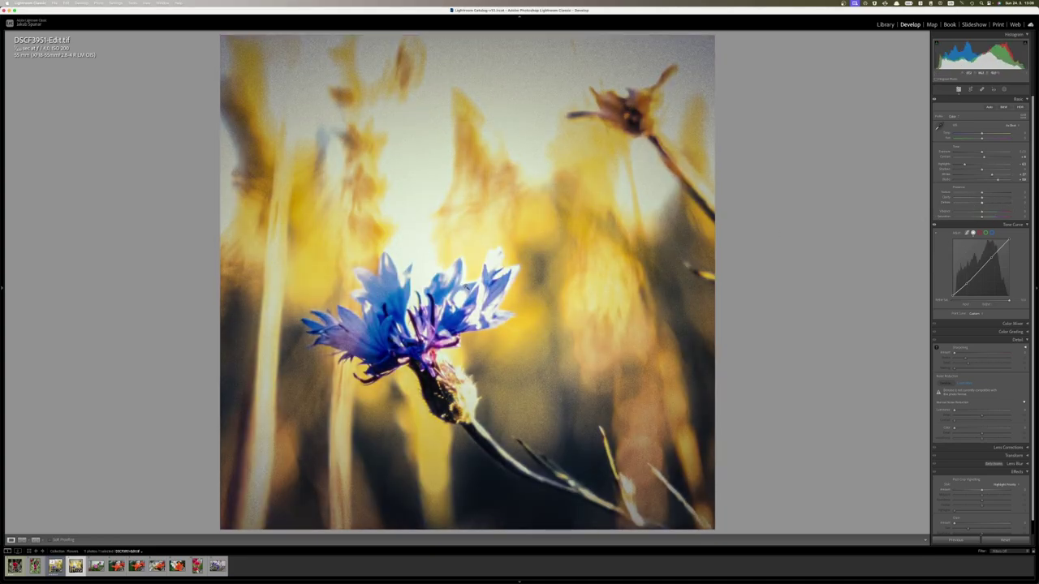